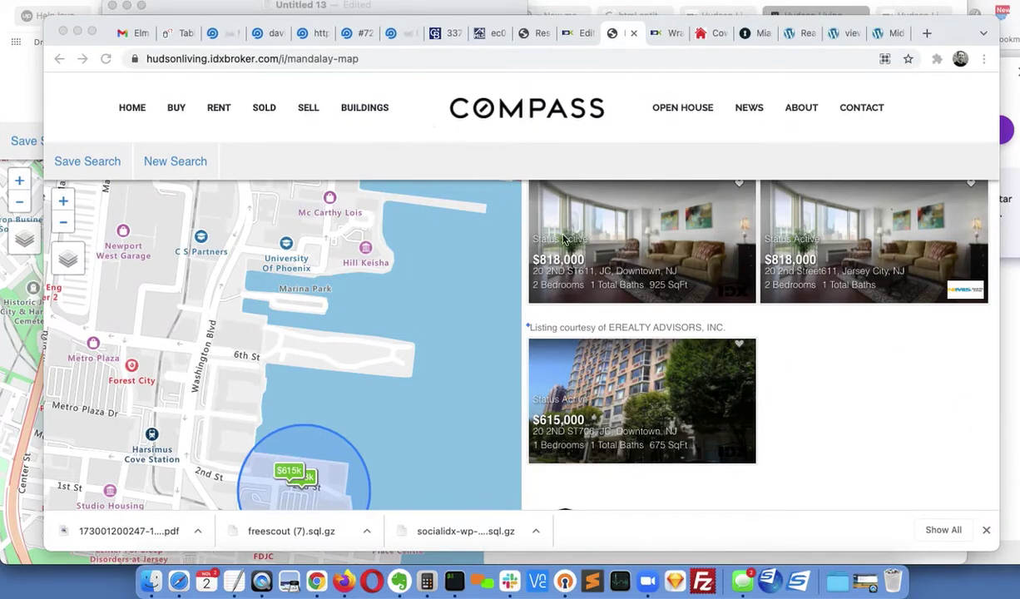
# Review the listing cards in the search results on the mandalay-map page
pyautogui.scroll(-3, 589, 279)
pyautogui.scroll(3, 589, 279)
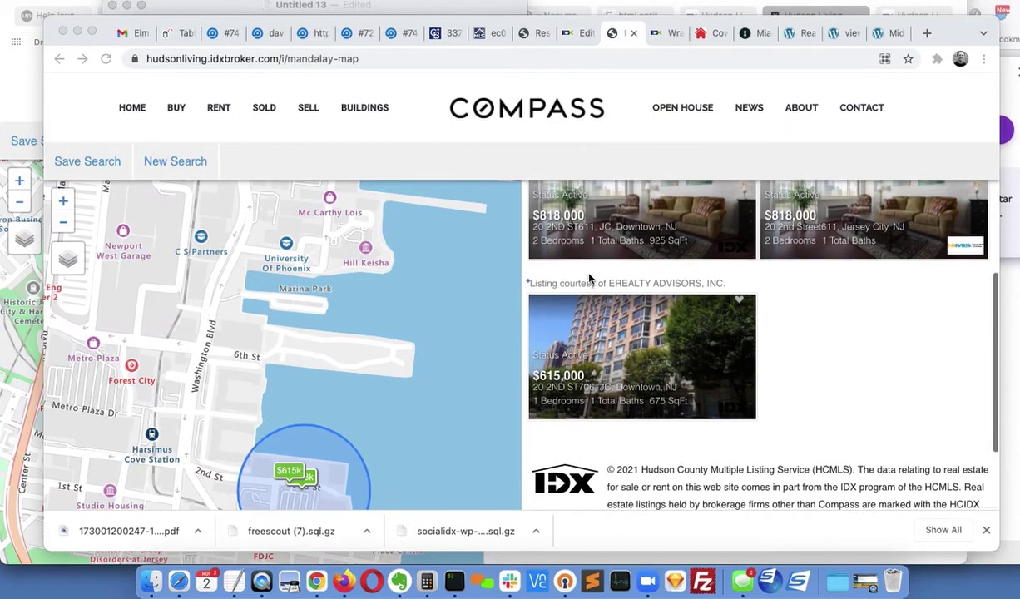
pyautogui.scroll(3, 589, 279)
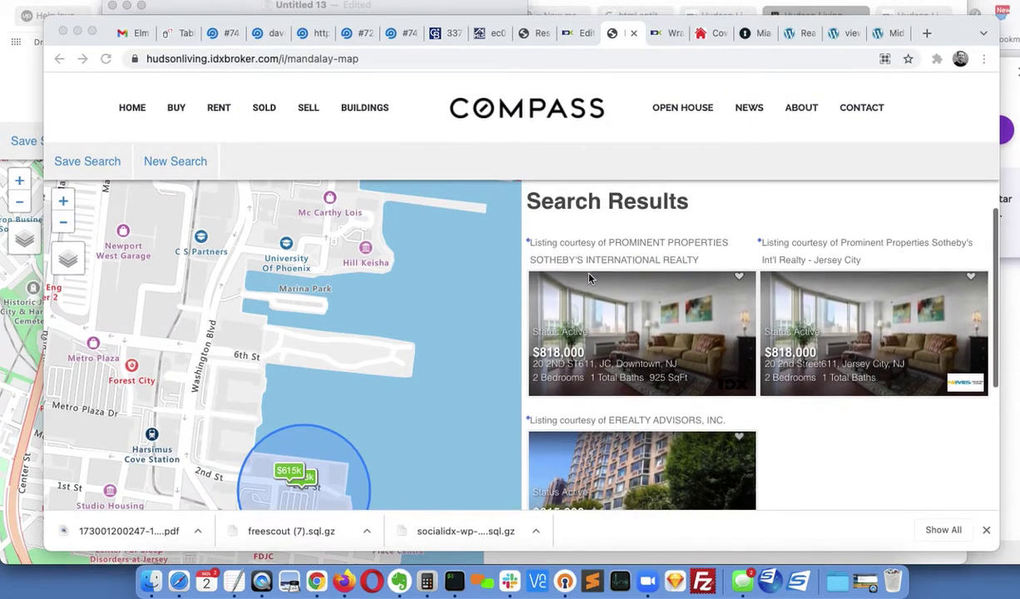
pyautogui.scroll(-1, 589, 279)
pyautogui.scroll(-2, 589, 279)
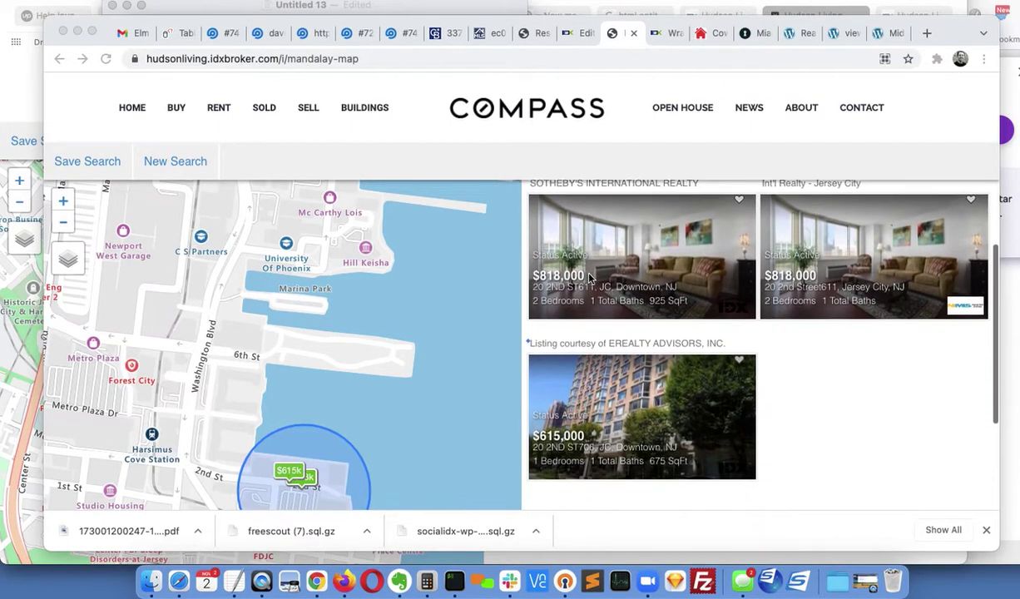
pyautogui.scroll(3, 589, 278)
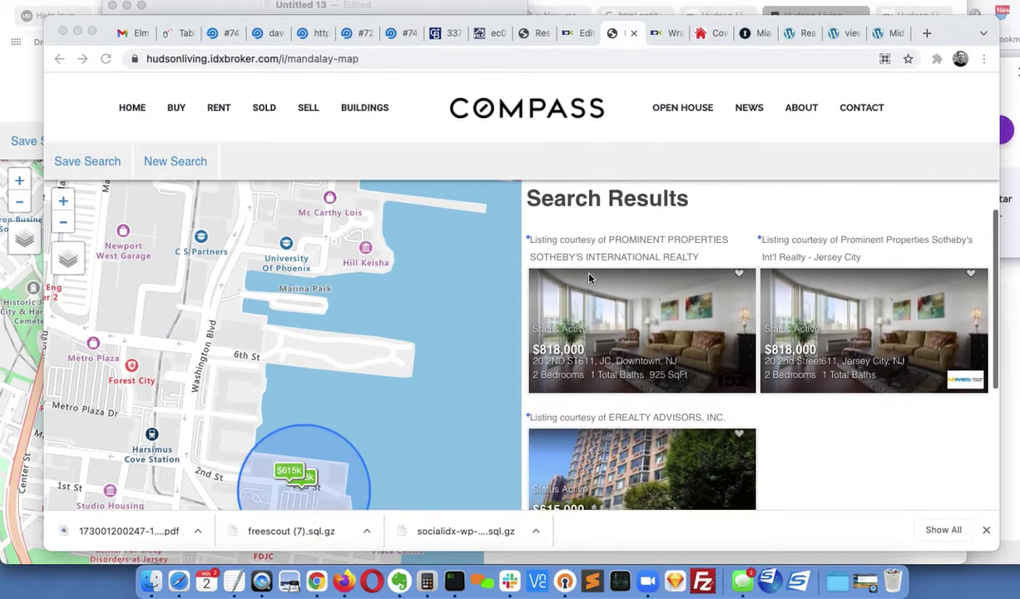
pyautogui.scroll(-1, 589, 279)
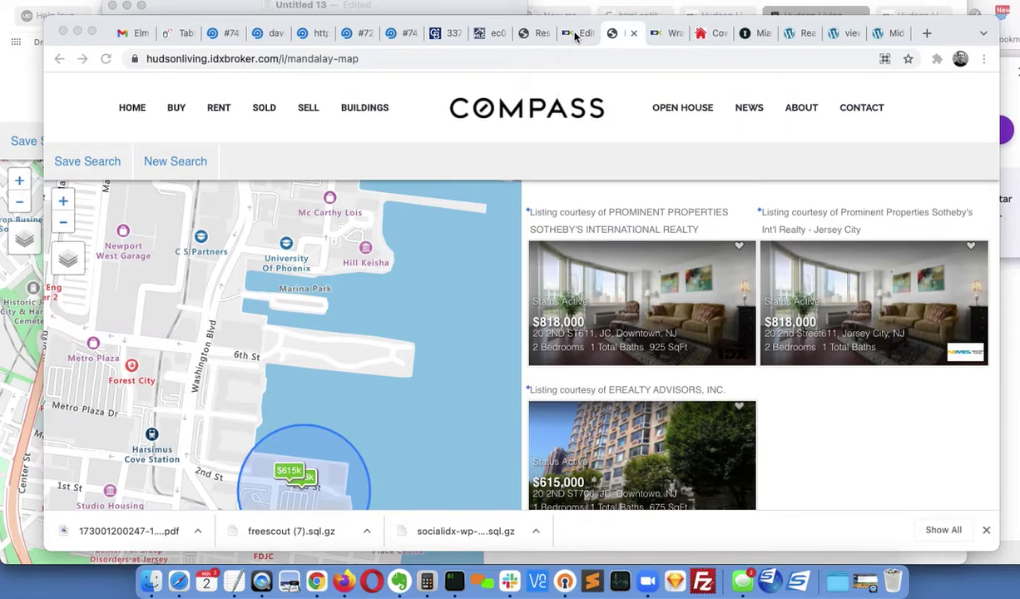
# Switch to the Untitled 19 text document and highlight the parameters &aw_address=20+2nd&a_statusCategory[]=active
pyautogui.press('super+Tab')
pyautogui.press('super+Tab')
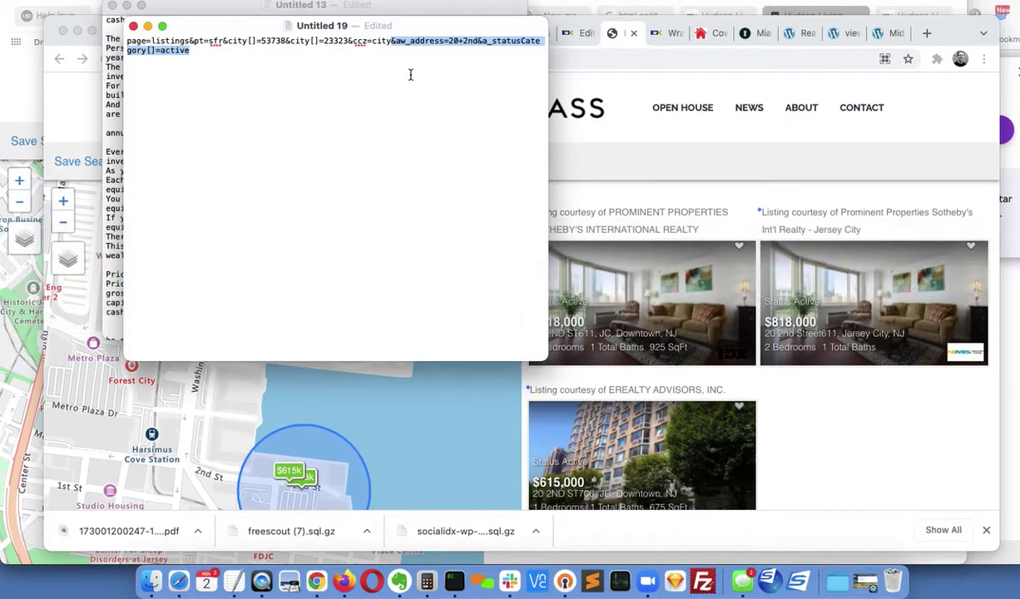
pyautogui.click(328, 86)
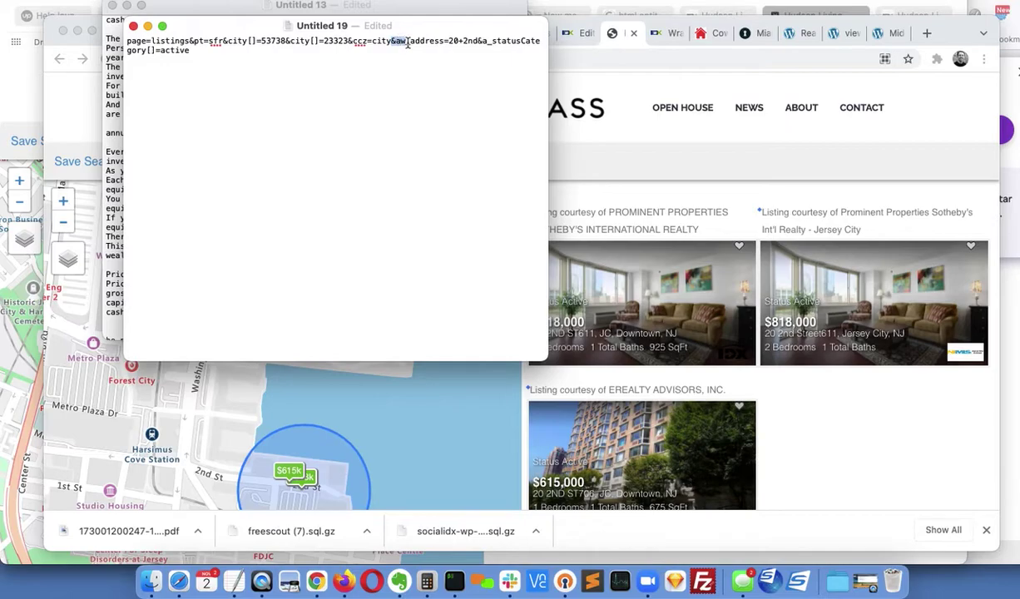
pyautogui.moveTo(407, 43); pyautogui.dragTo(407, 54)
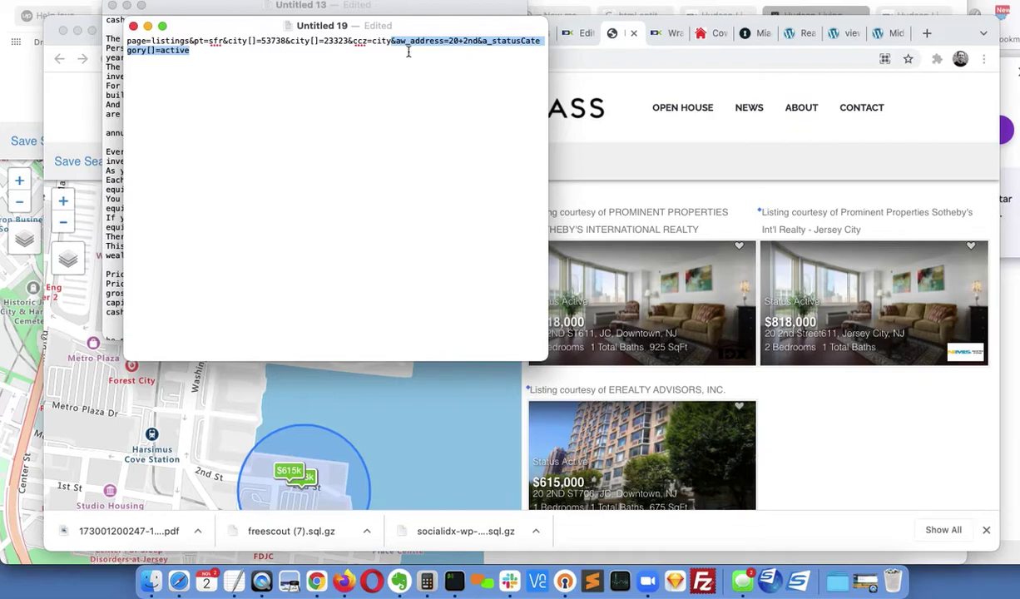
# Return to the IDX Broker dashboard in the browser and open the website's Saved Links list
pyautogui.click(605, 155)
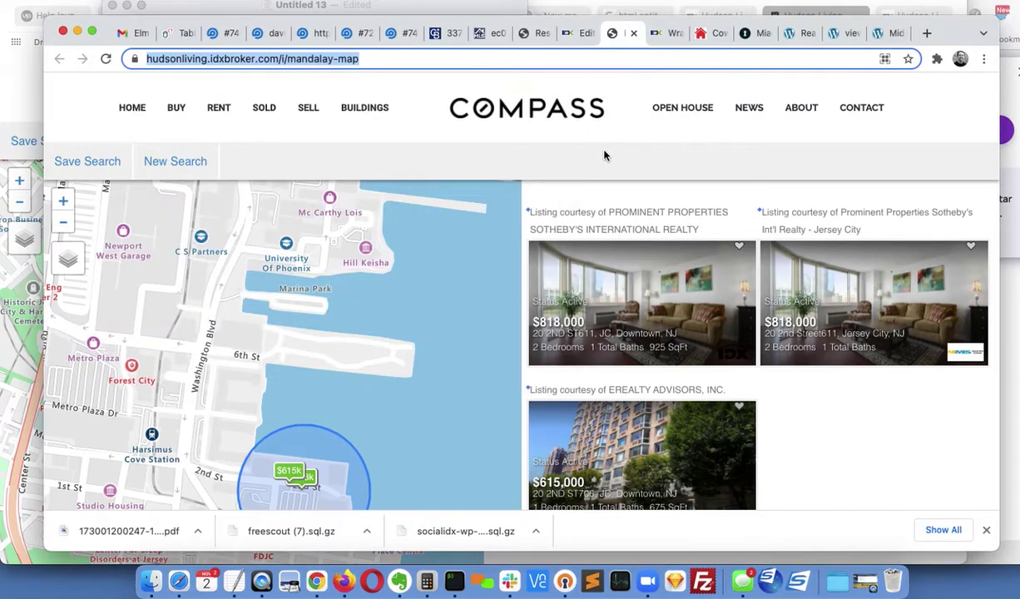
pyautogui.click(574, 33)
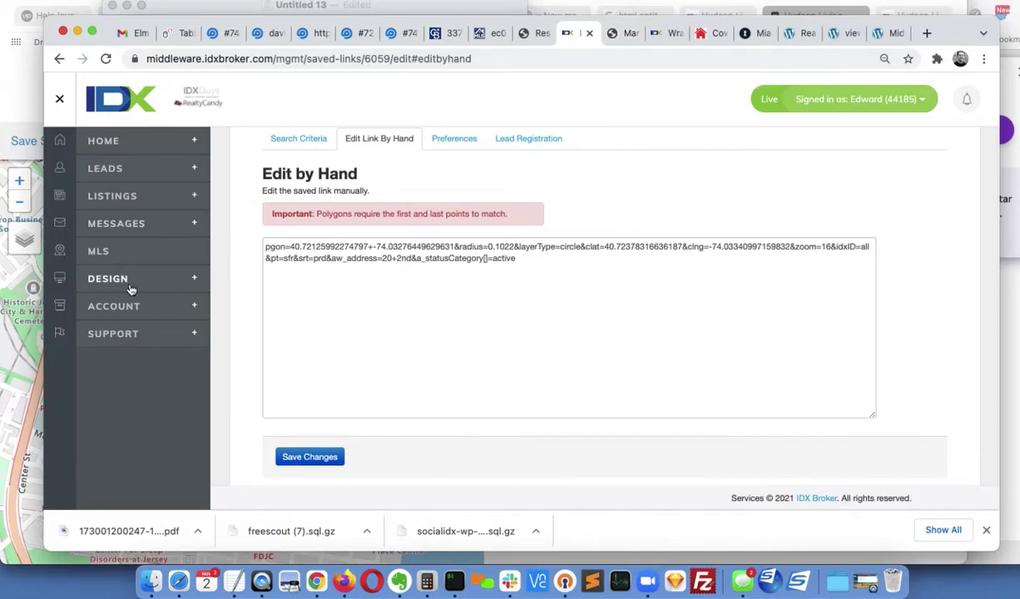
pyautogui.click(195, 281)
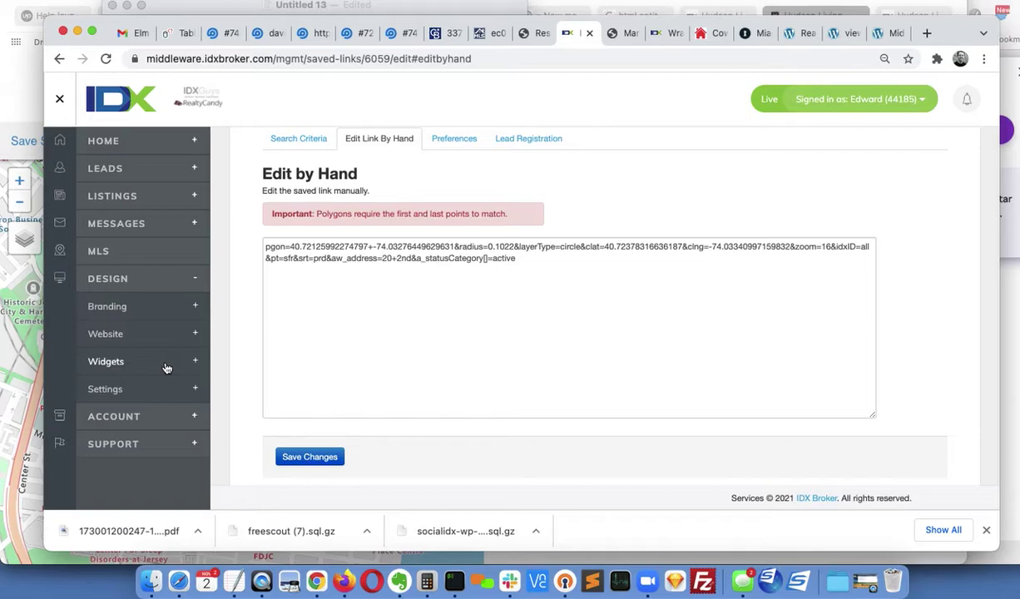
pyautogui.click(191, 334)
pyautogui.scroll(-1, 160, 450)
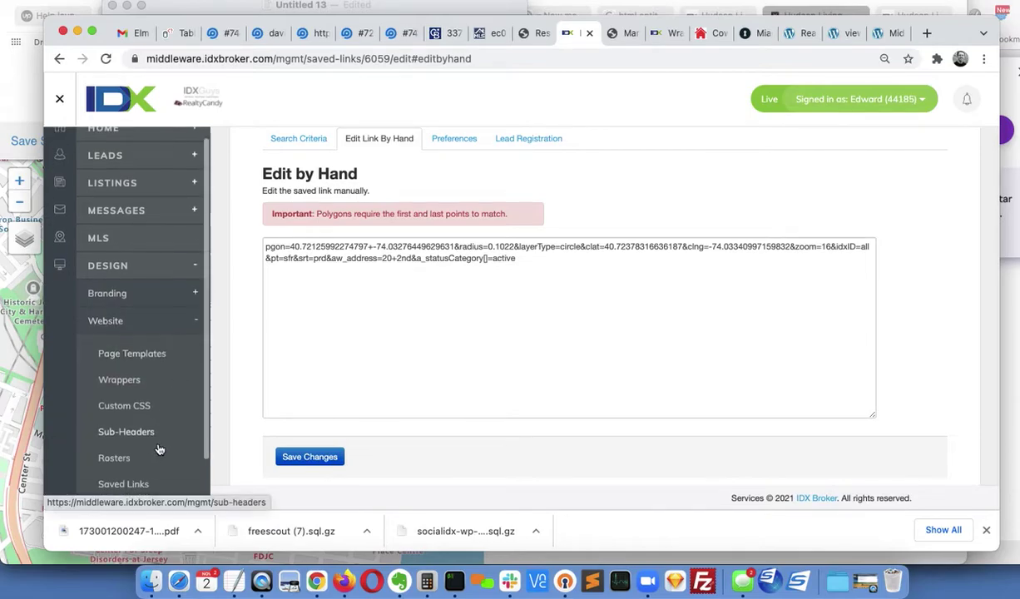
pyautogui.scroll(-2, 160, 450)
pyautogui.click(126, 410)
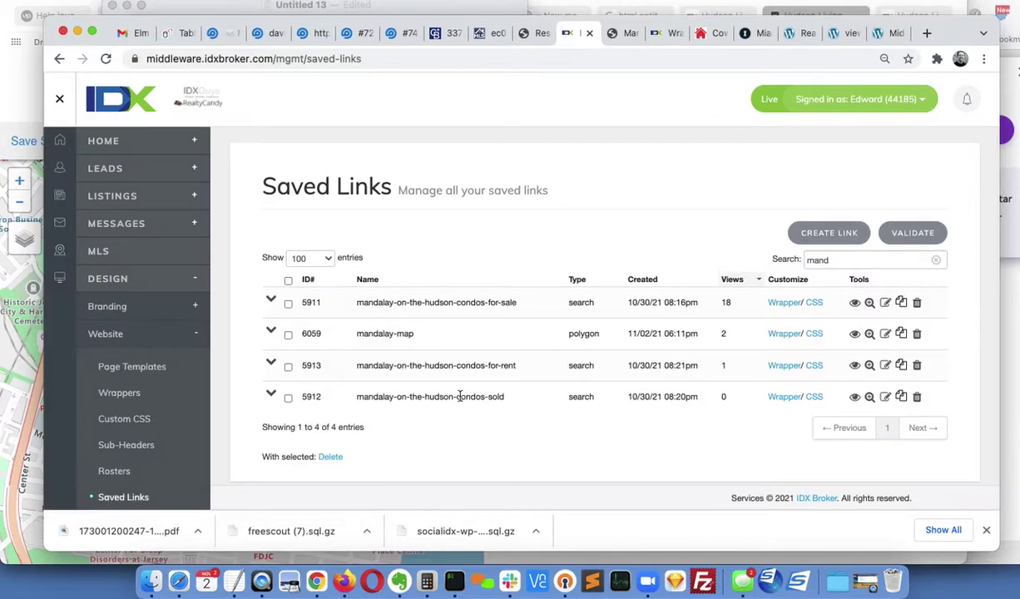
# Start a new saved link using the Standard Results polygon search page and proceed to its criteria
pyautogui.click(844, 233)
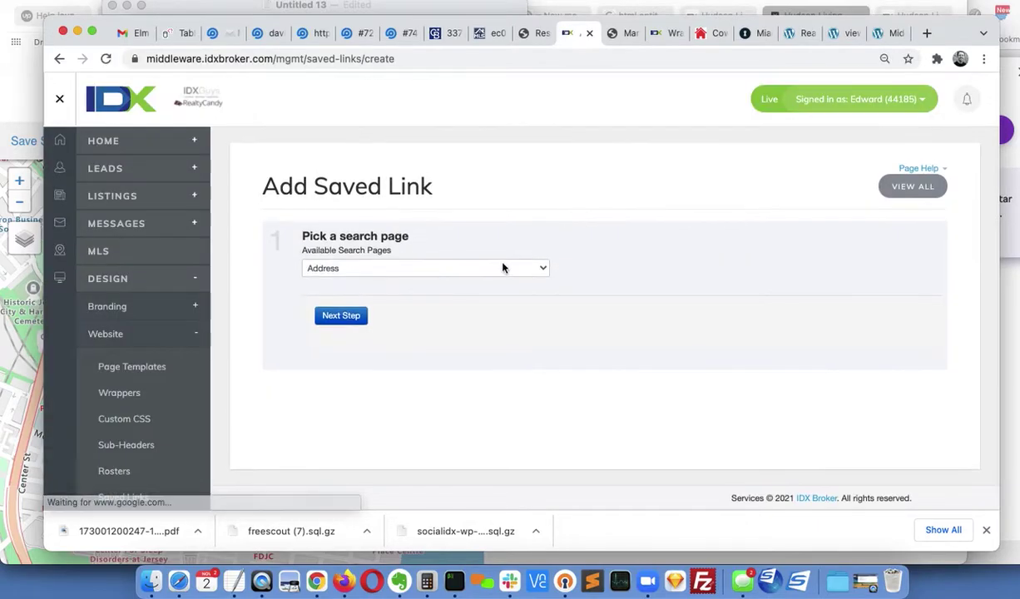
pyautogui.click(504, 267)
pyautogui.click(487, 354)
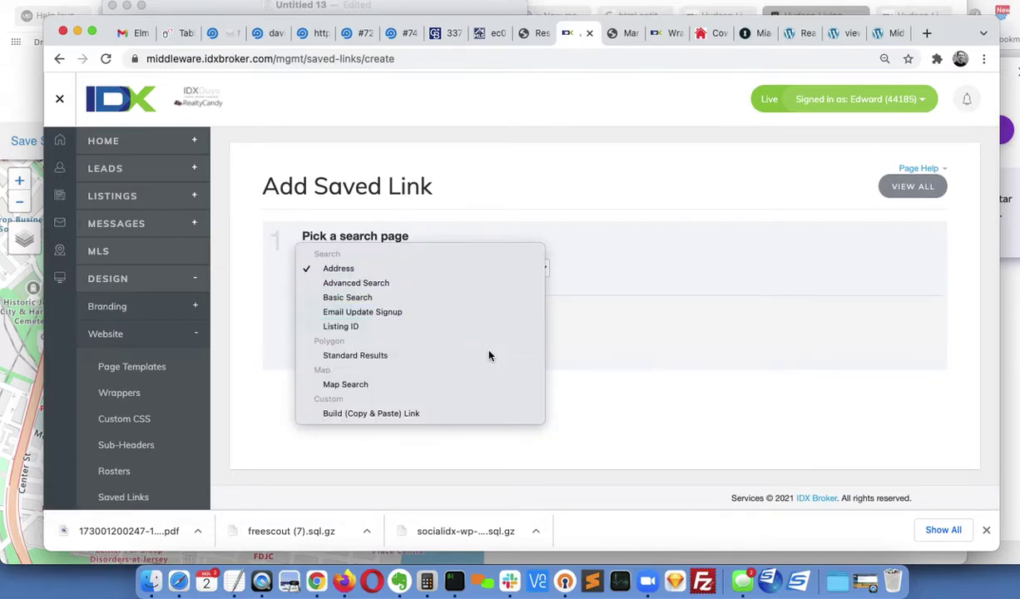
pyautogui.click(346, 316)
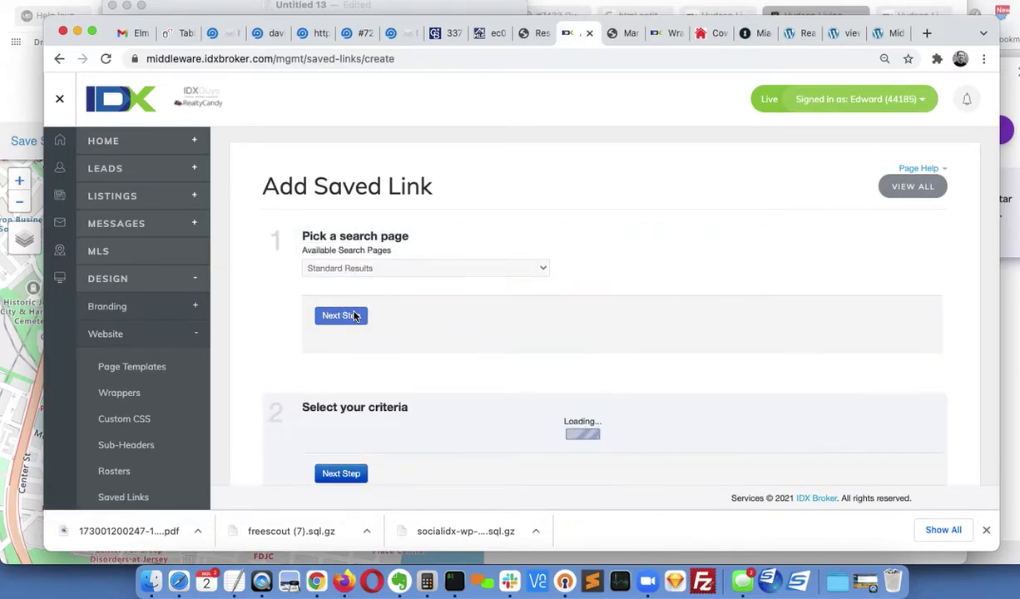
# Draw a circular search area on the map around the 2nd St and Hudson St waterfront in Jersey City
pyautogui.scroll(-5, 561, 332)
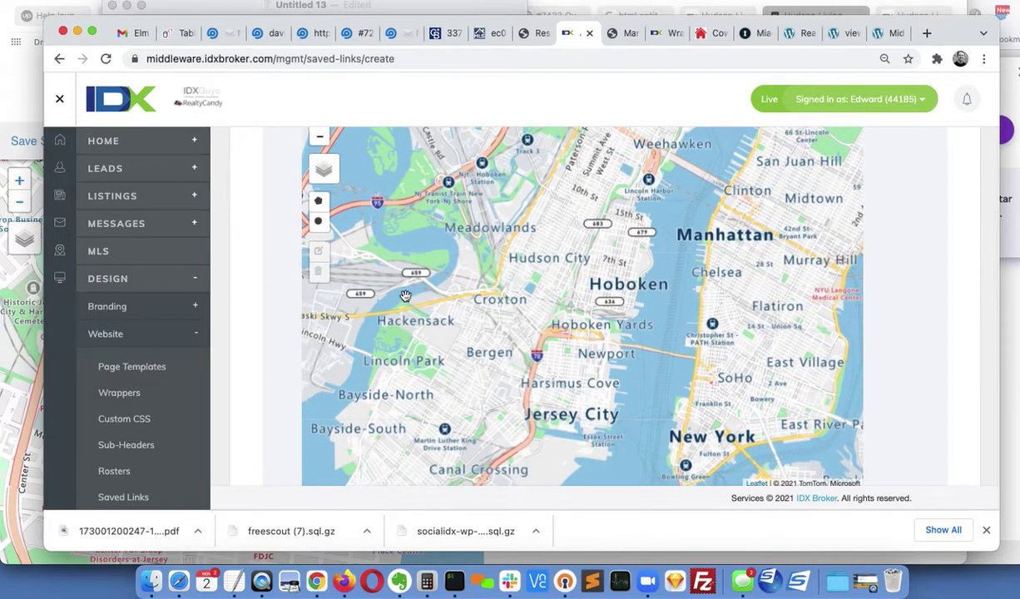
pyautogui.scroll(1, 344, 203)
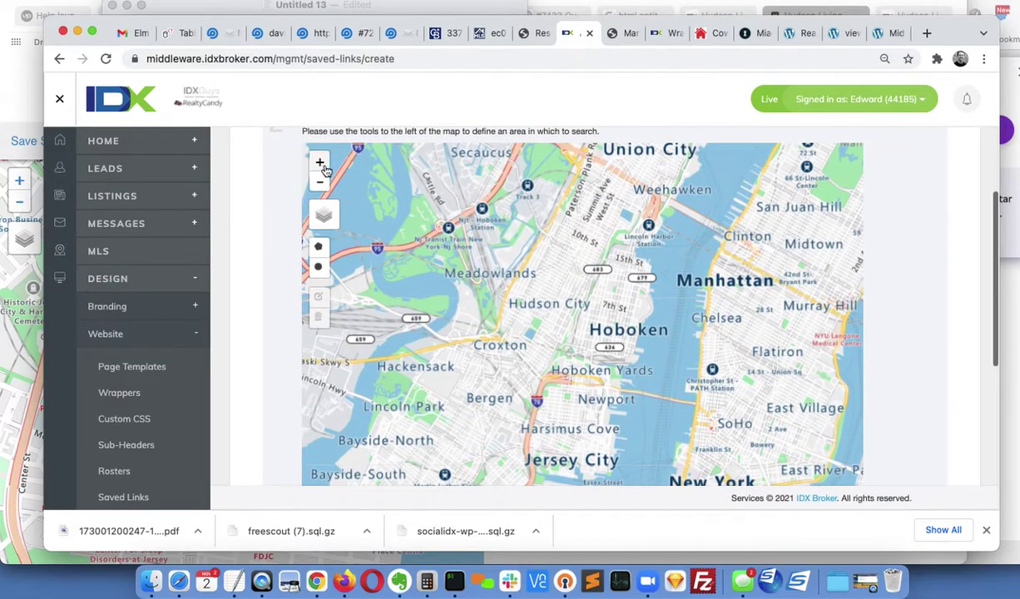
pyautogui.click(321, 167)
pyautogui.click(321, 159)
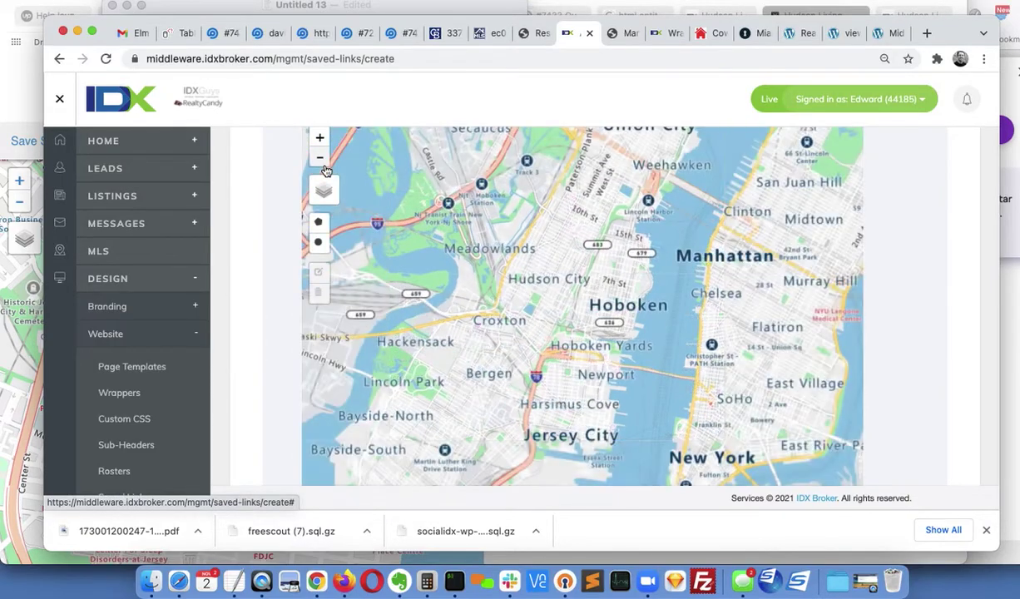
pyautogui.click(319, 141)
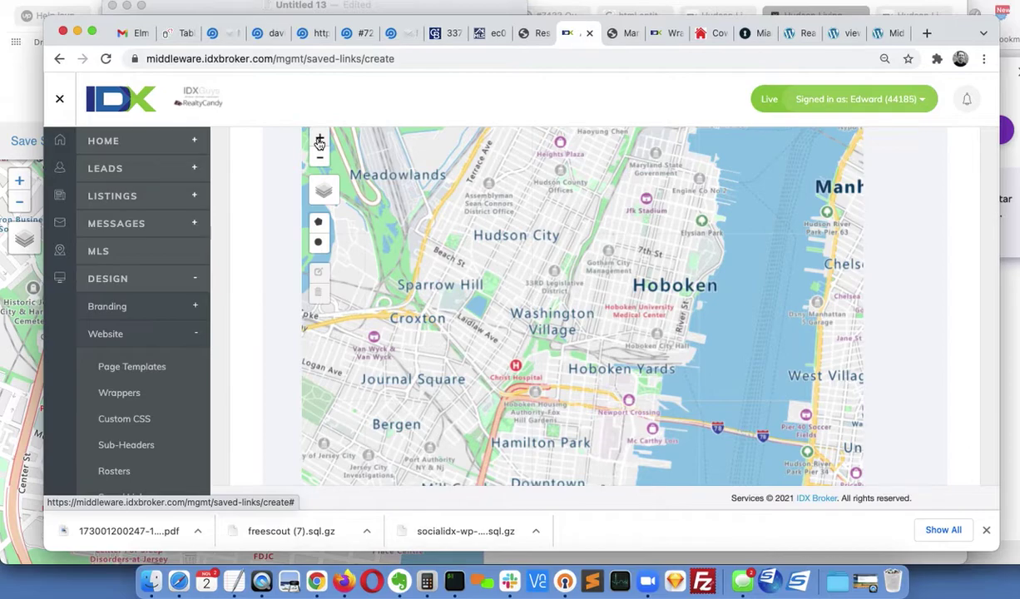
pyautogui.click(320, 139)
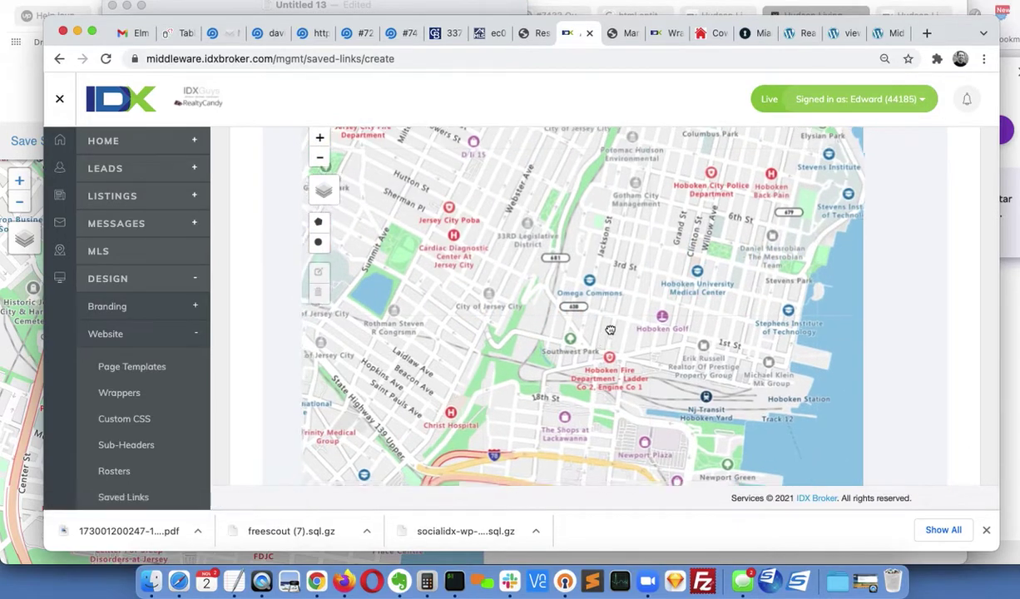
pyautogui.moveTo(610, 331); pyautogui.dragTo(605, 102)
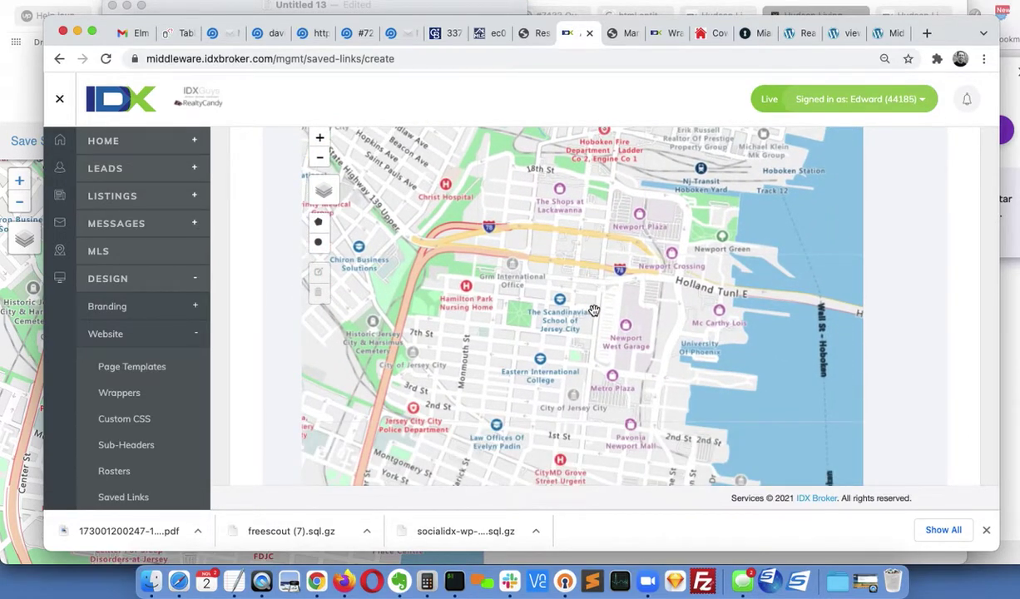
pyautogui.moveTo(594, 312); pyautogui.dragTo(544, 199)
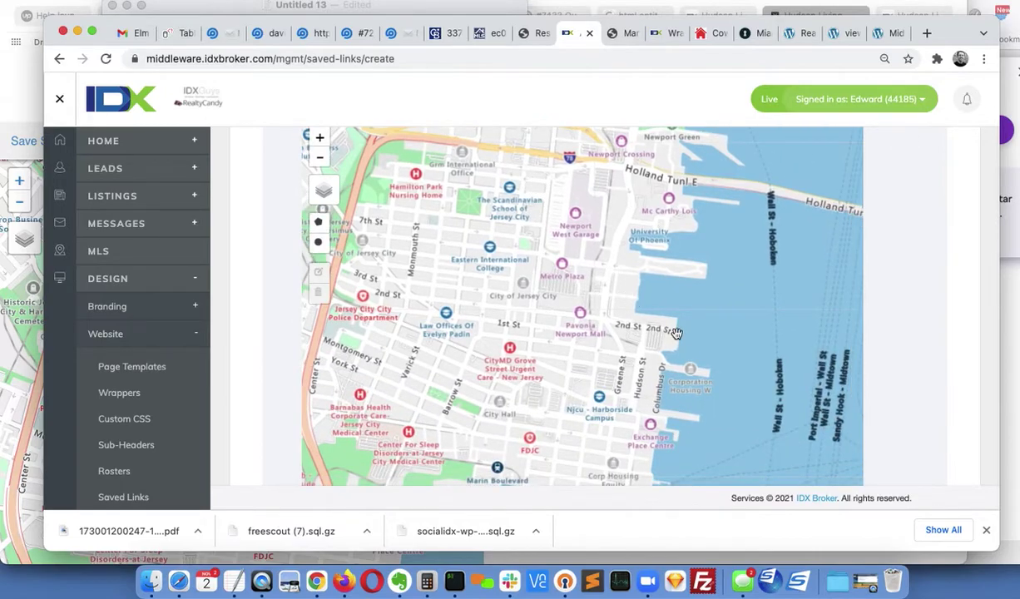
pyautogui.click(319, 140)
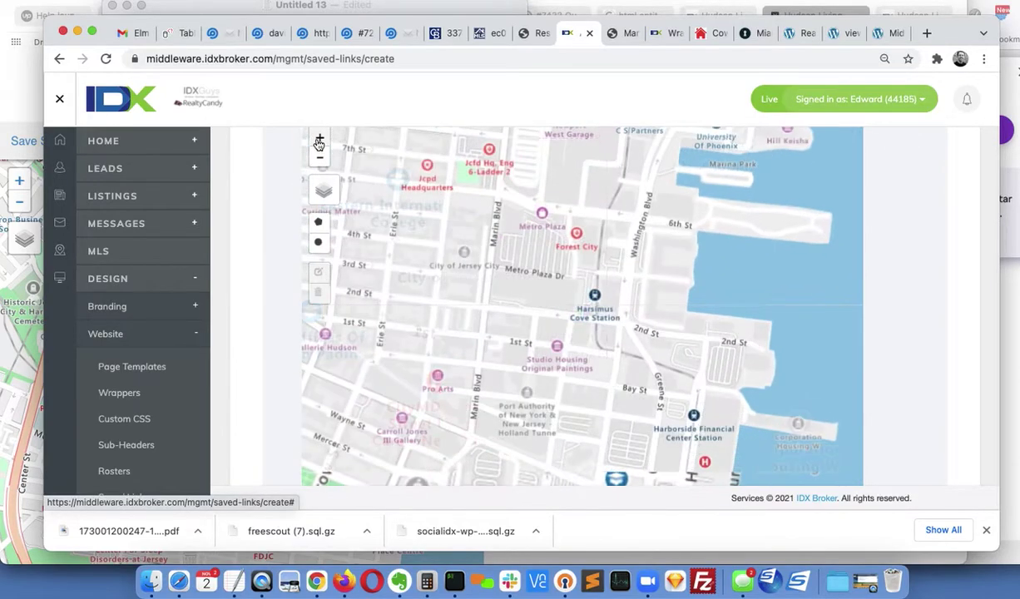
pyautogui.click(319, 141)
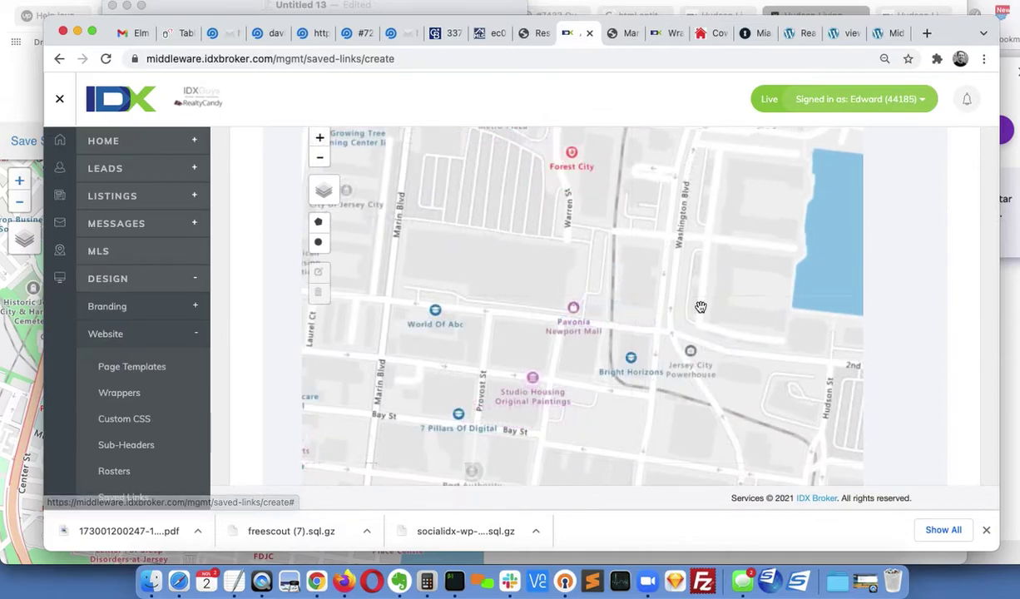
pyautogui.moveTo(701, 287); pyautogui.dragTo(438, 277)
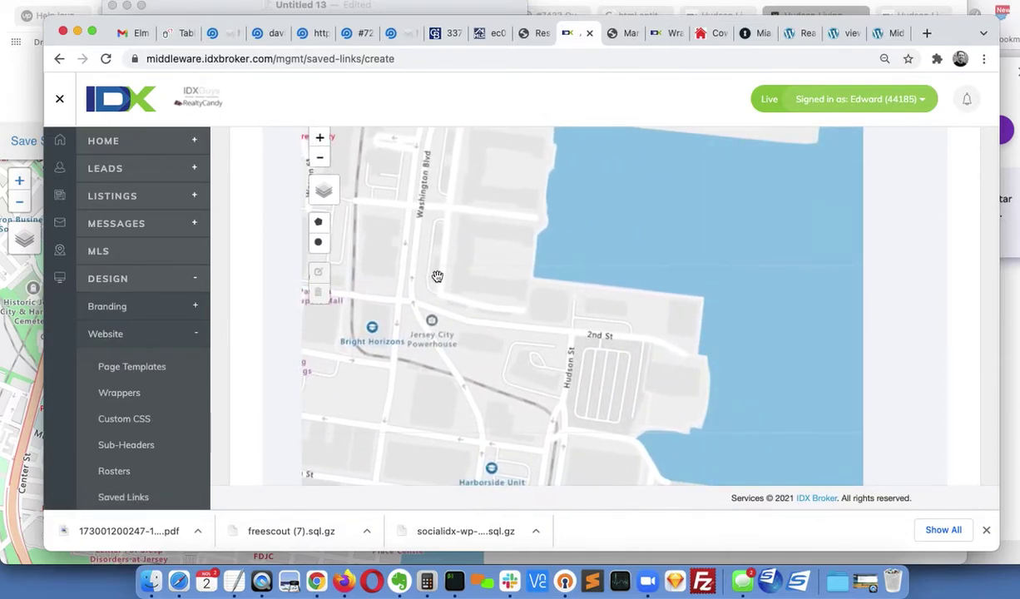
pyautogui.click(318, 241)
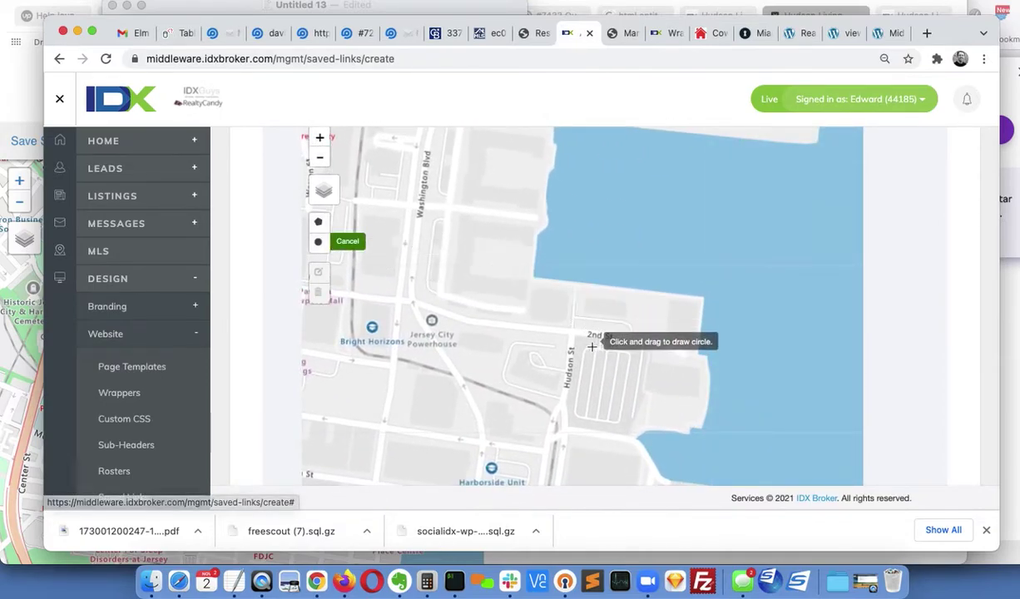
pyautogui.moveTo(614, 376)
pyautogui.mouseDown()
pyautogui.moveTo(639, 287)
pyautogui.moveTo(674, 268)
pyautogui.moveTo(681, 304)
pyautogui.moveTo(674, 255)
pyautogui.mouseUp()
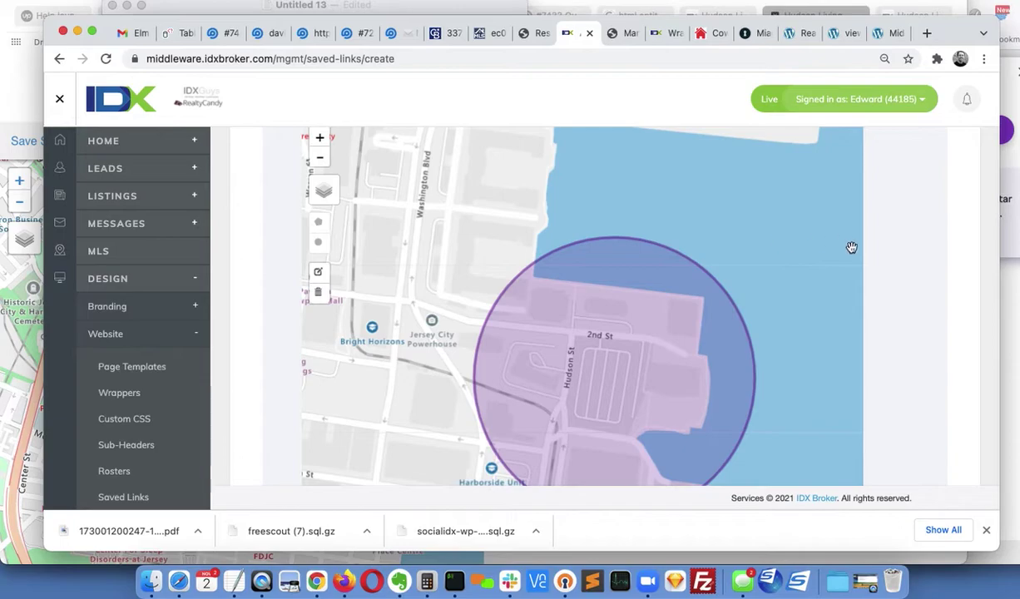
# Reveal the advanced link customization string under the additional filters, then continue to the link's page settings
pyautogui.scroll(-5, 926, 325)
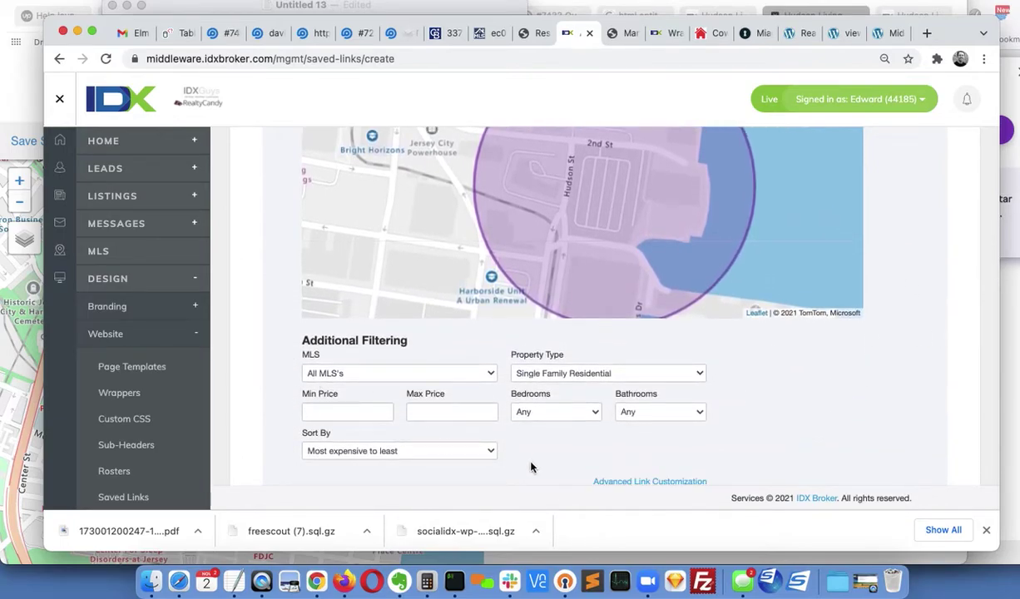
pyautogui.scroll(-3, 691, 442)
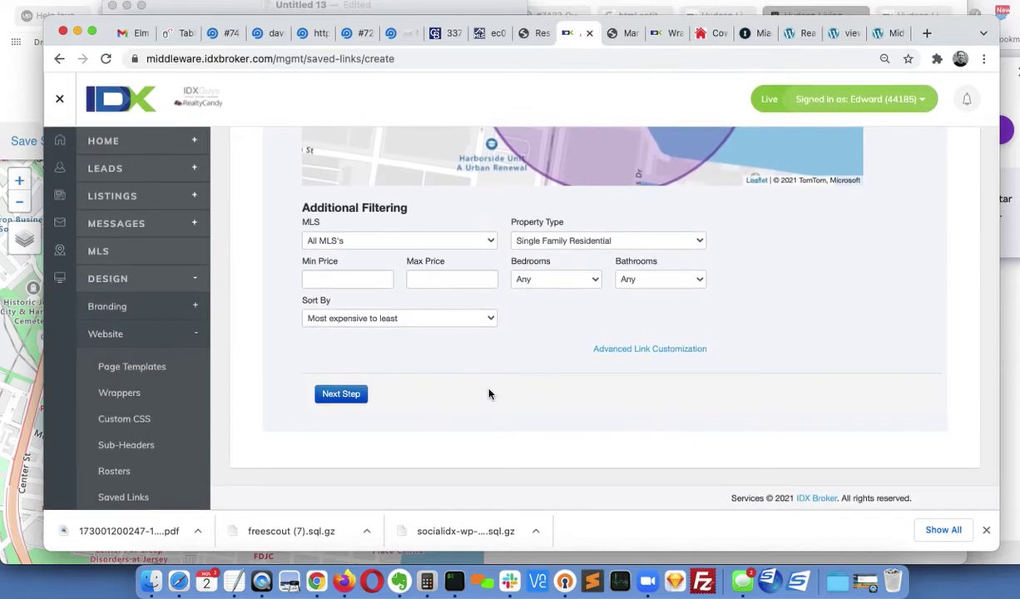
pyautogui.click(628, 356)
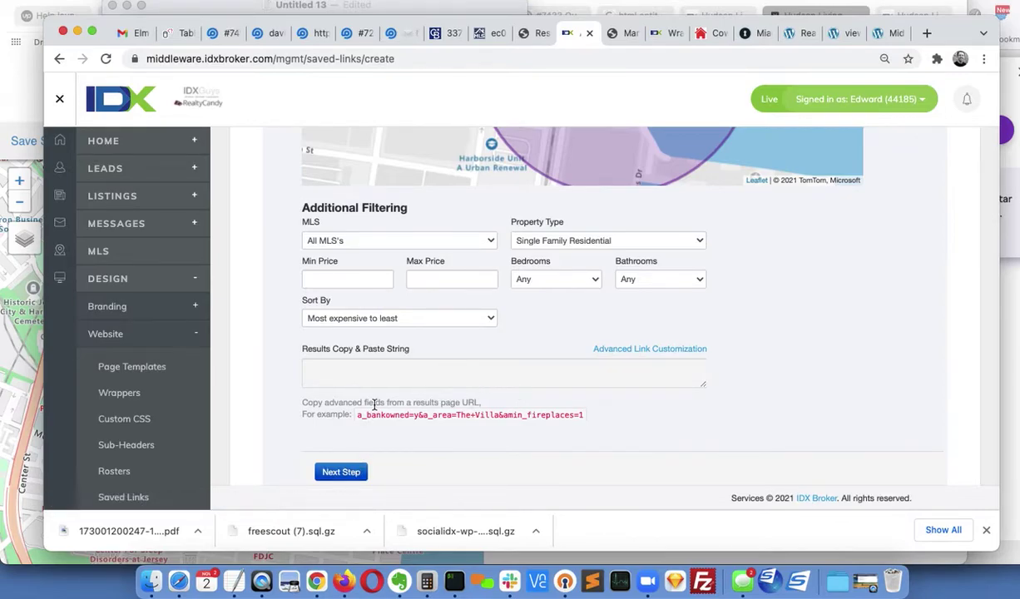
pyautogui.click(341, 472)
# Title the new link's page Mandalay Map 2, then save it and return to managing links
pyautogui.click(342, 163)
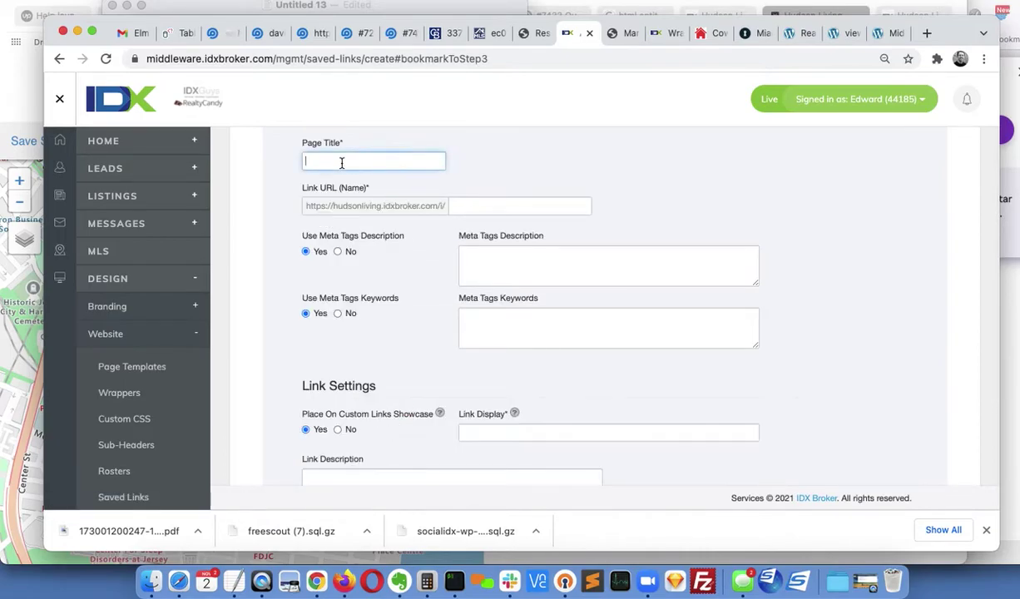
pyautogui.write('Mar')
pyautogui.write('dala')
pyautogui.write('y Map ')
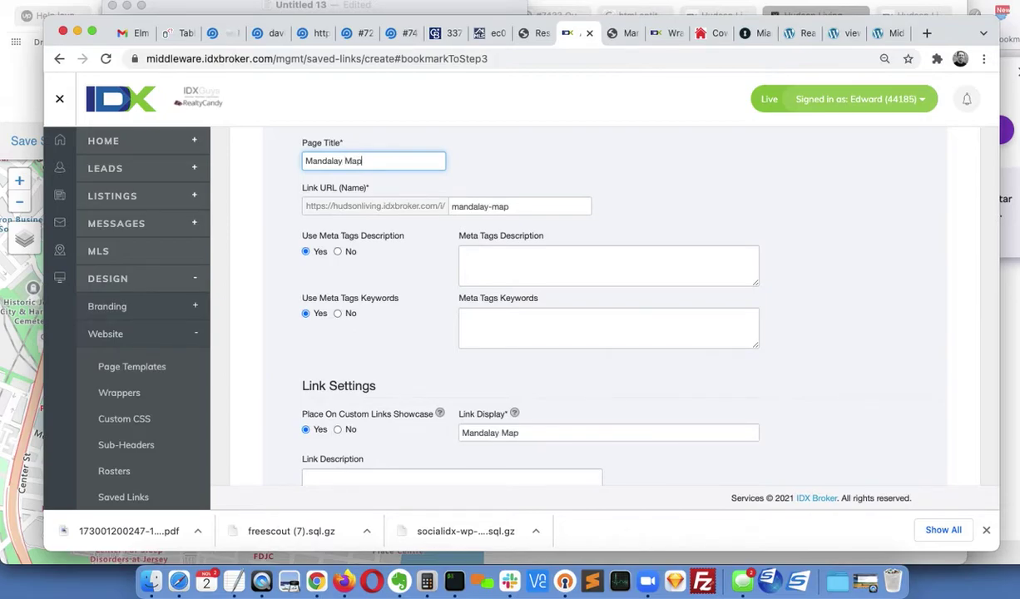
pyautogui.write('2')
pyautogui.scroll(-10, 509, 308)
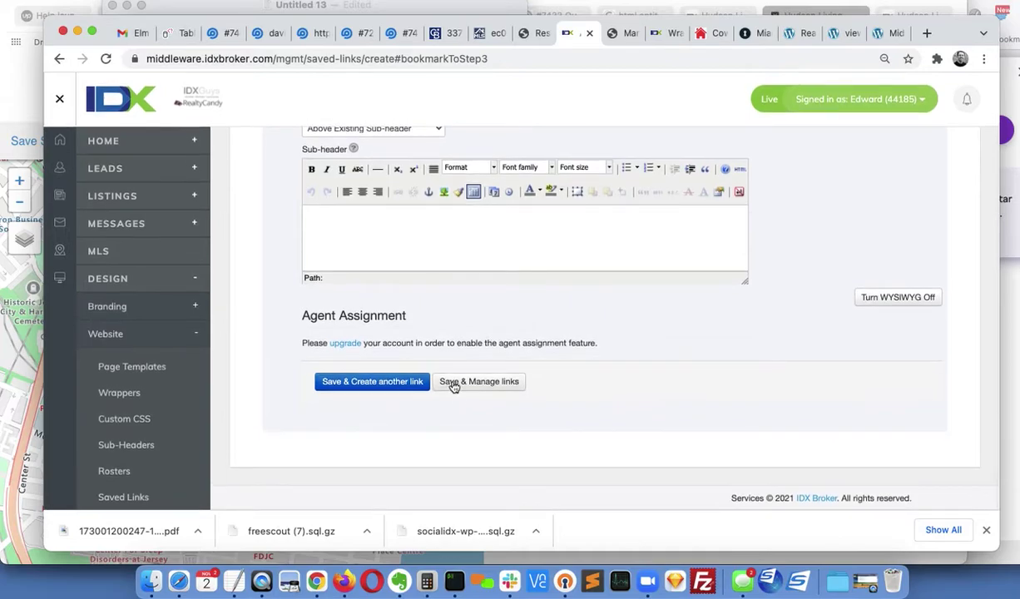
pyautogui.click(462, 388)
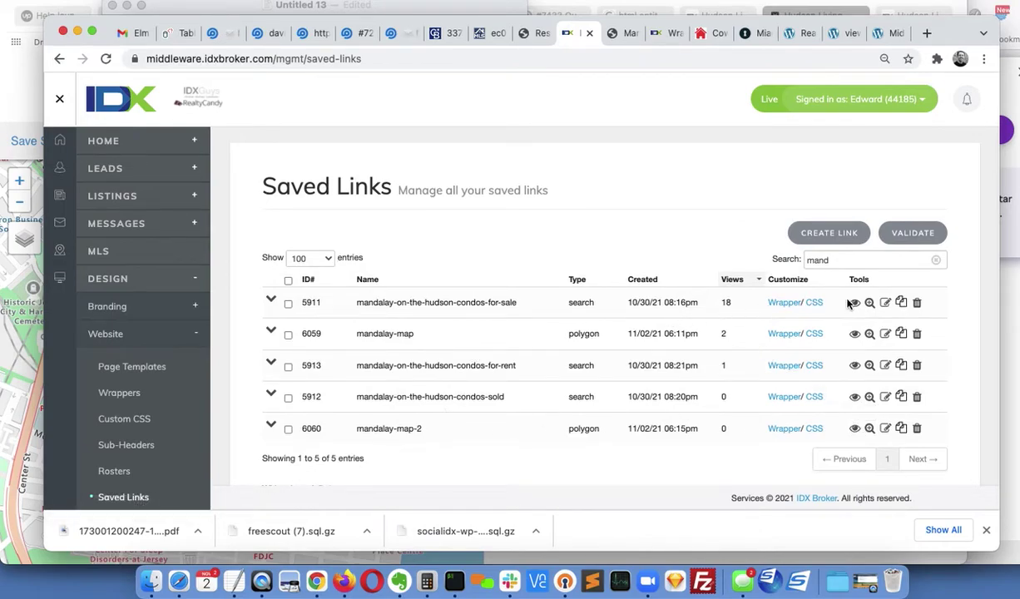
# Copy &aw_address=20+2nd&a_statusCategory[]=active from the hand-edited string of the mandalay-on-the-hudson-condos-for-sale saved link
pyautogui.keyDown('super'); pyautogui.click(870, 304); pyautogui.keyUp('super')
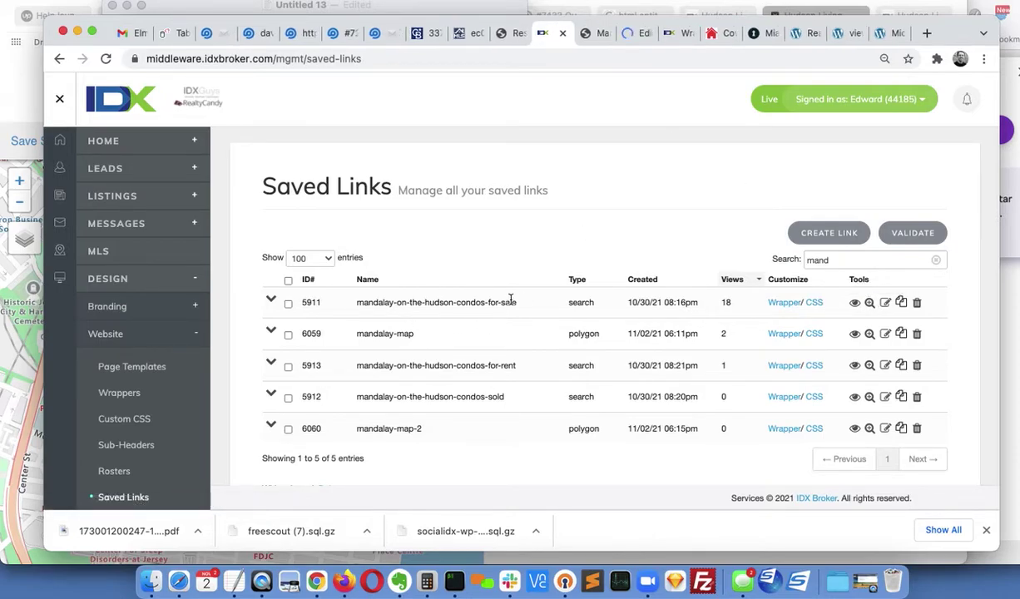
pyautogui.click(641, 33)
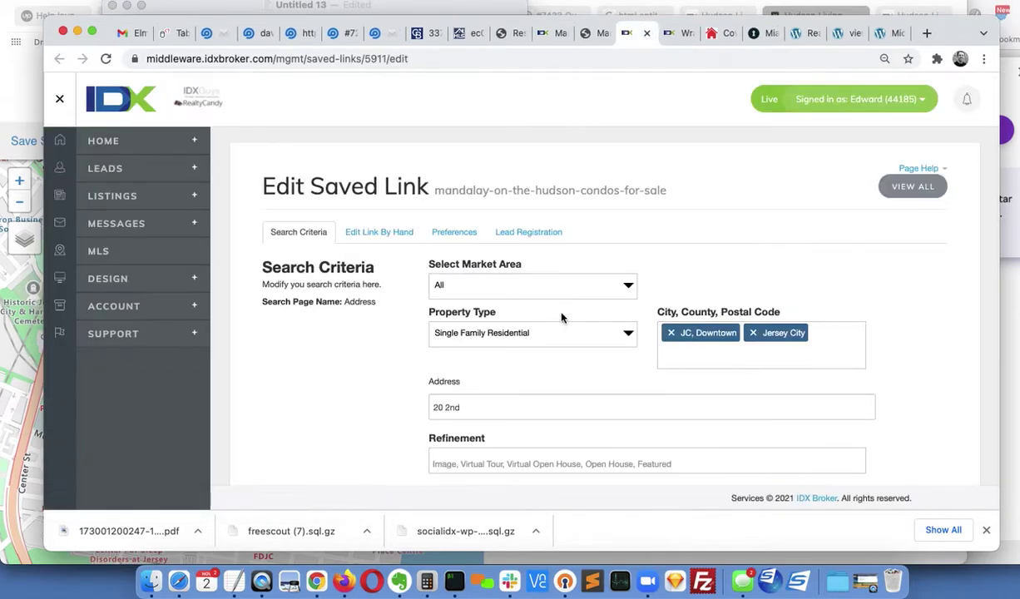
pyautogui.click(372, 234)
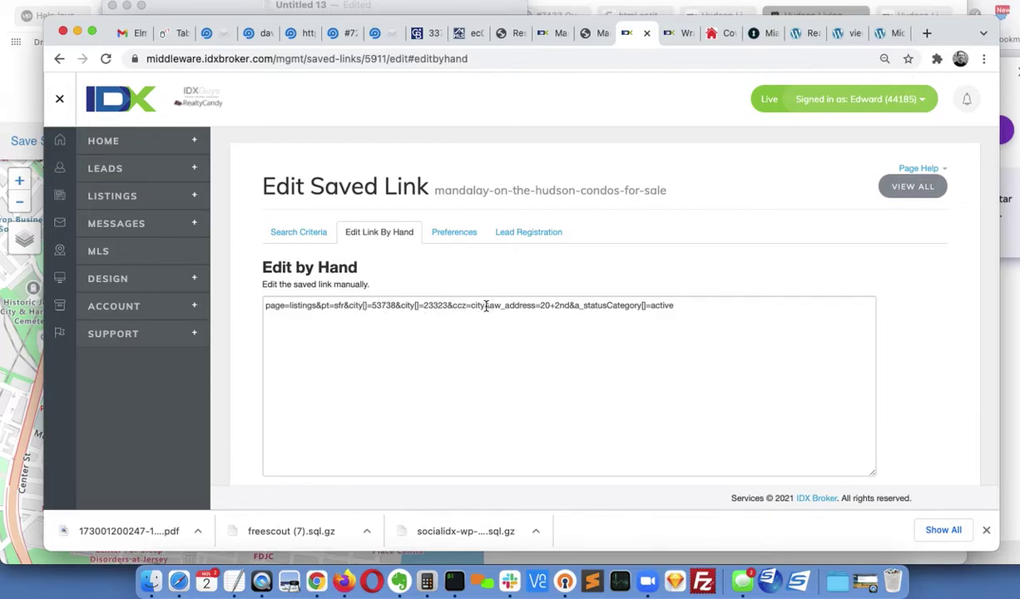
pyautogui.moveTo(486, 306); pyautogui.dragTo(680, 307)
pyautogui.press('super+c')
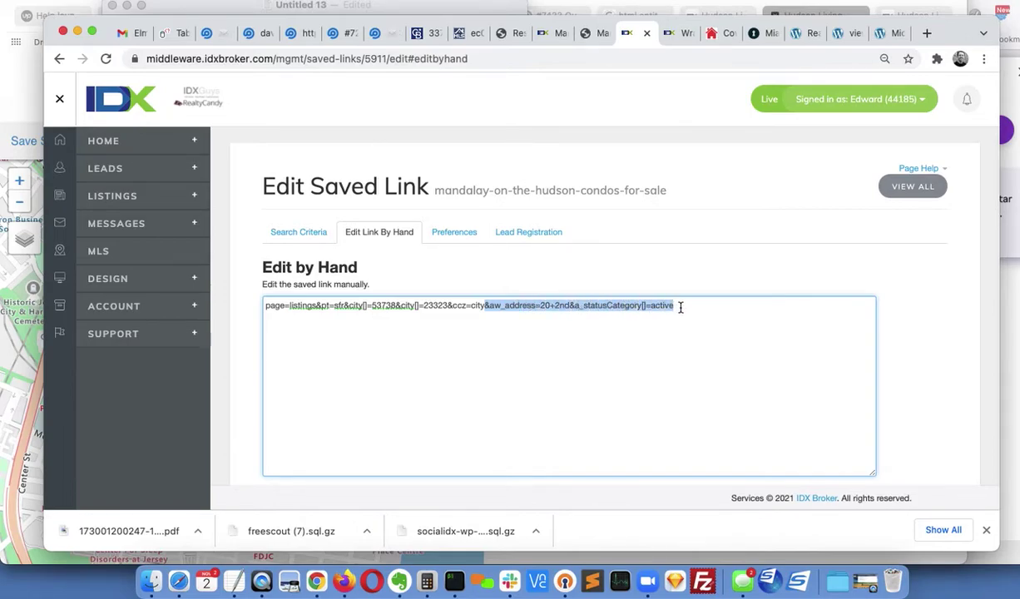
# Return to the saved links list and open the mandalay-map-2 link's string for editing by hand
pyautogui.click(584, 35)
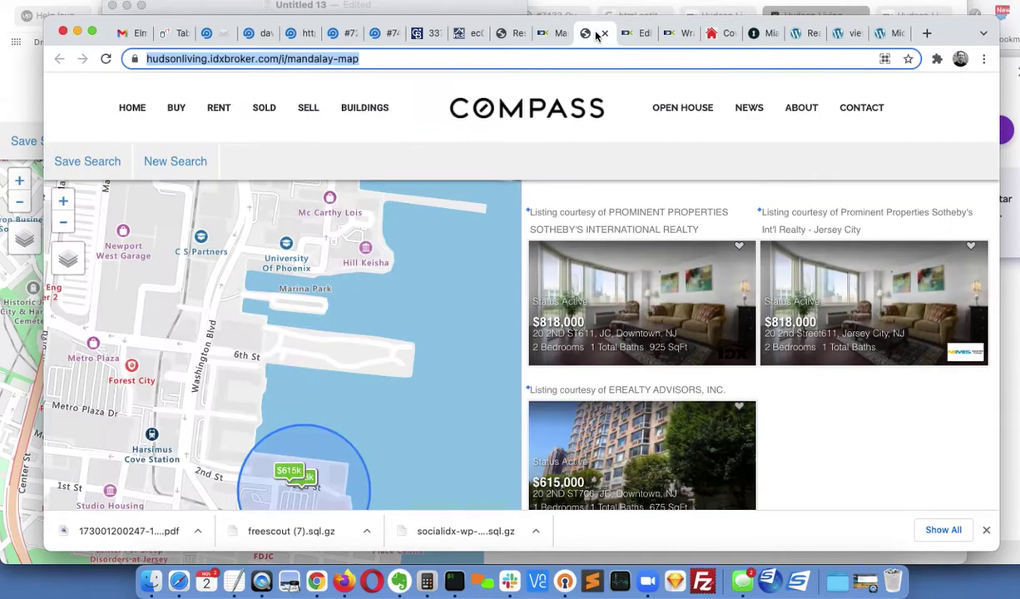
pyautogui.click(648, 35)
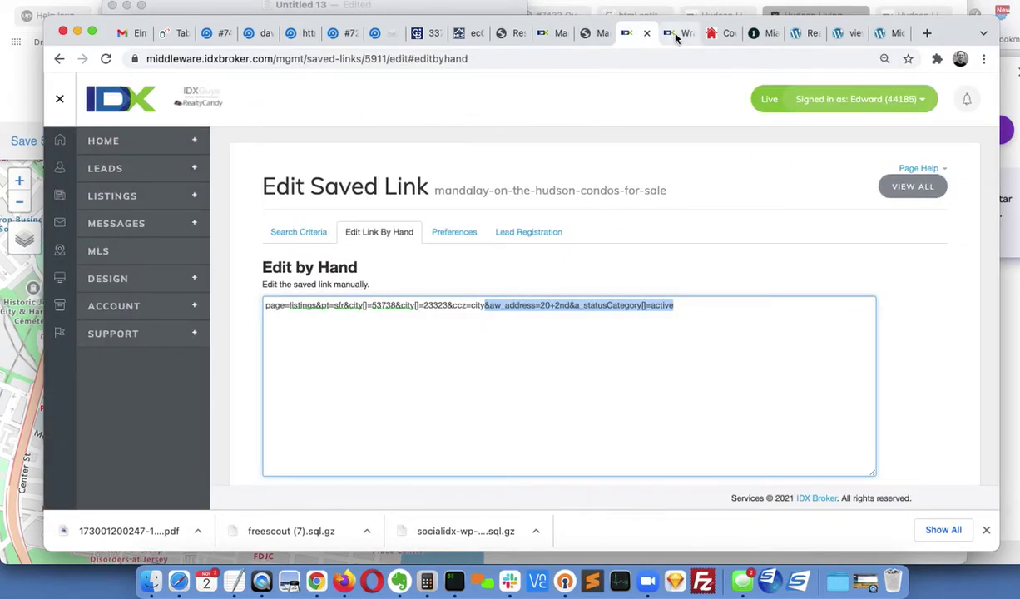
pyautogui.click(676, 35)
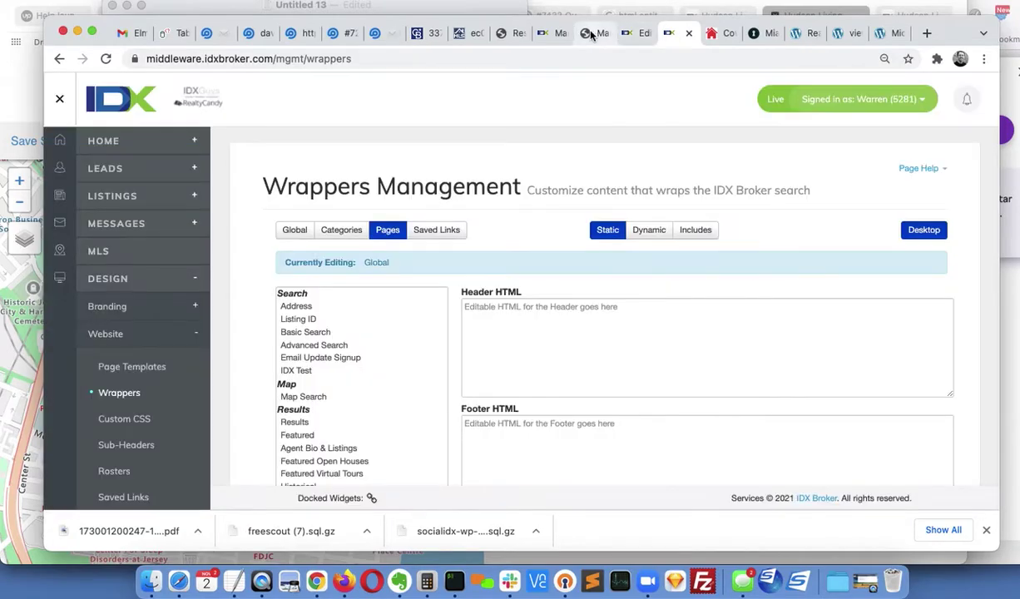
pyautogui.click(563, 36)
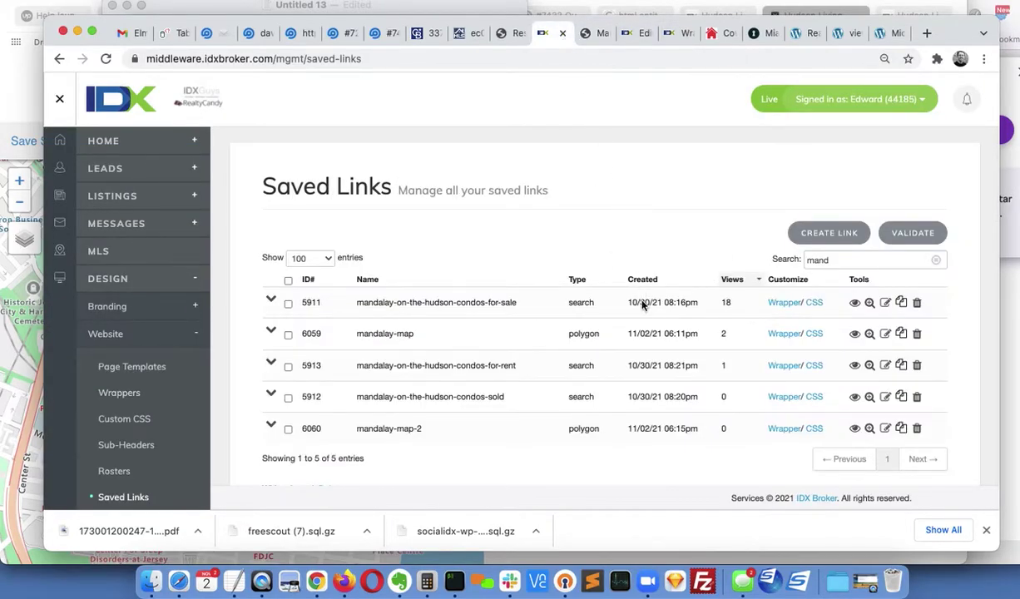
pyautogui.click(886, 428)
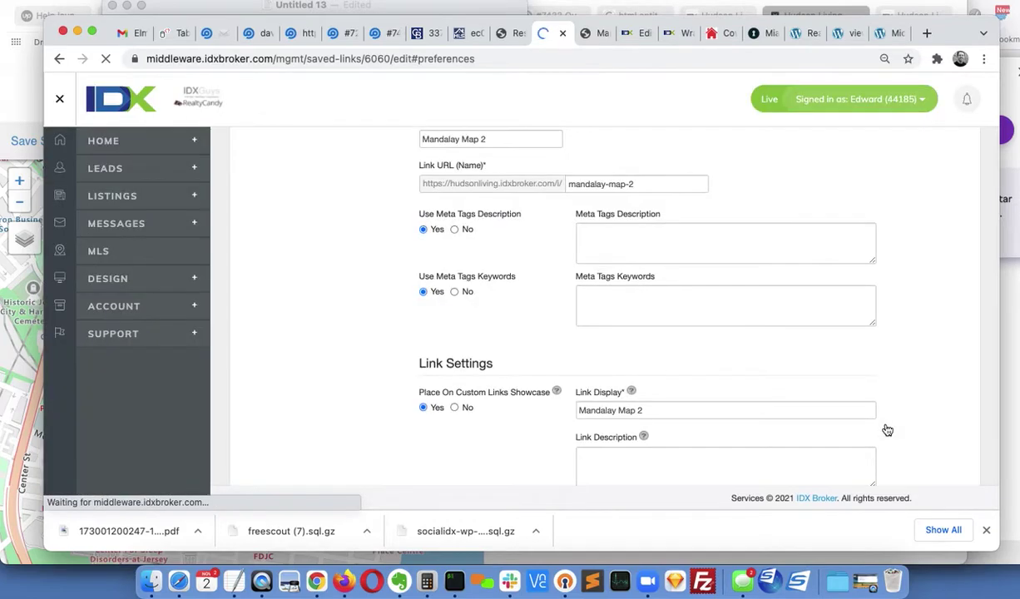
pyautogui.click(366, 236)
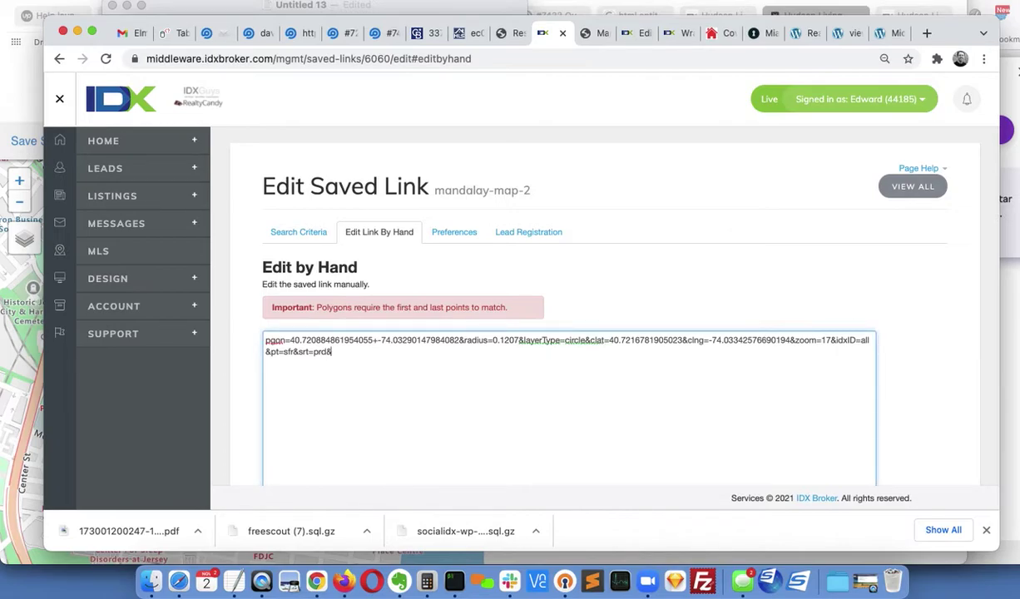
# Append the copied &aw_address=20+2nd&a_statusCategory[]=active filters to the polygon string without a doubled ampersand, and save the changes
pyautogui.press('super+v')
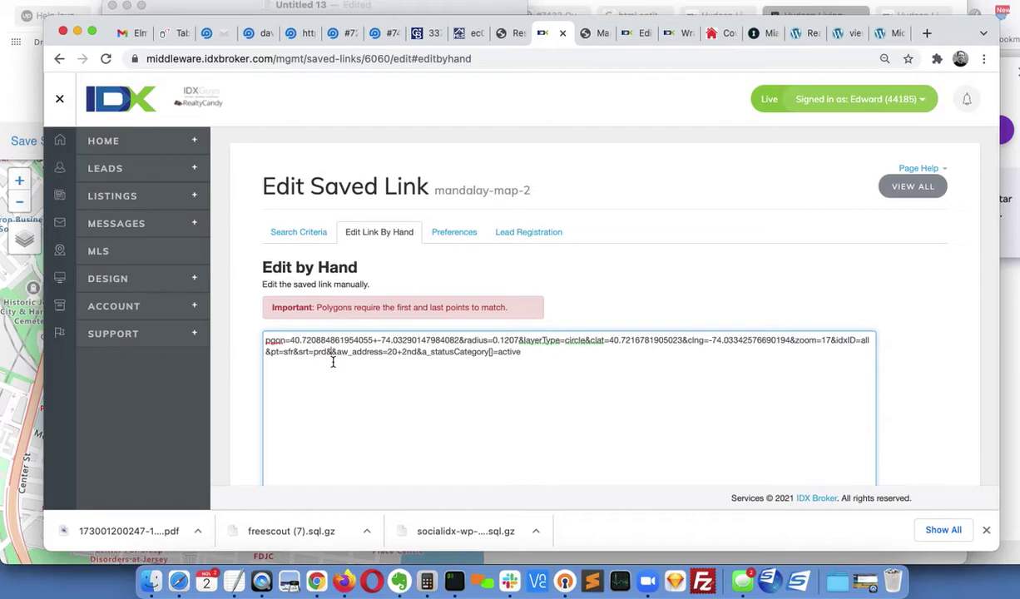
pyautogui.click(333, 363)
pyautogui.press('BackSpace')
pyautogui.scroll(-3, 557, 412)
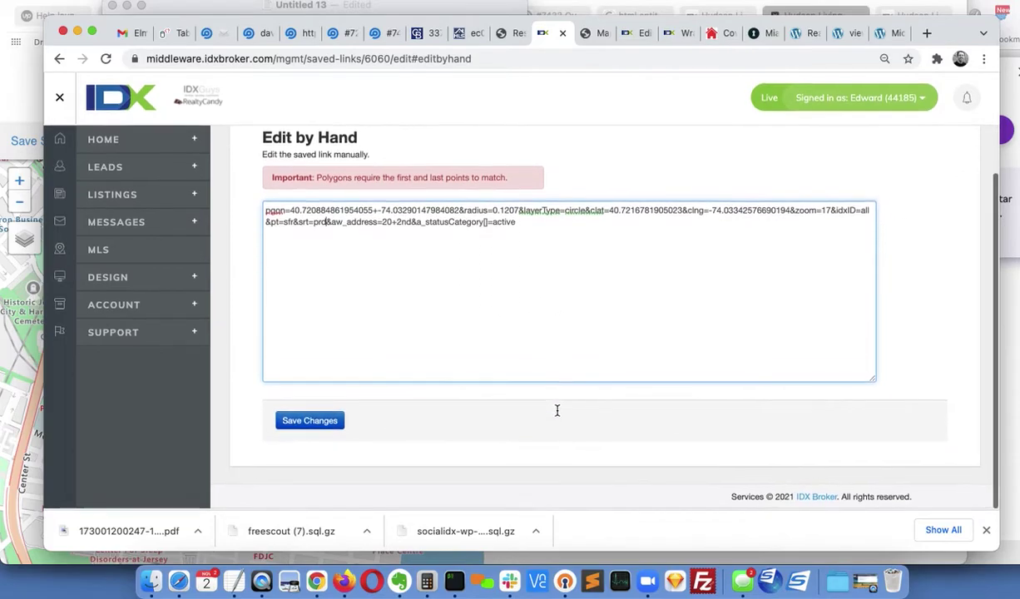
pyautogui.click(316, 423)
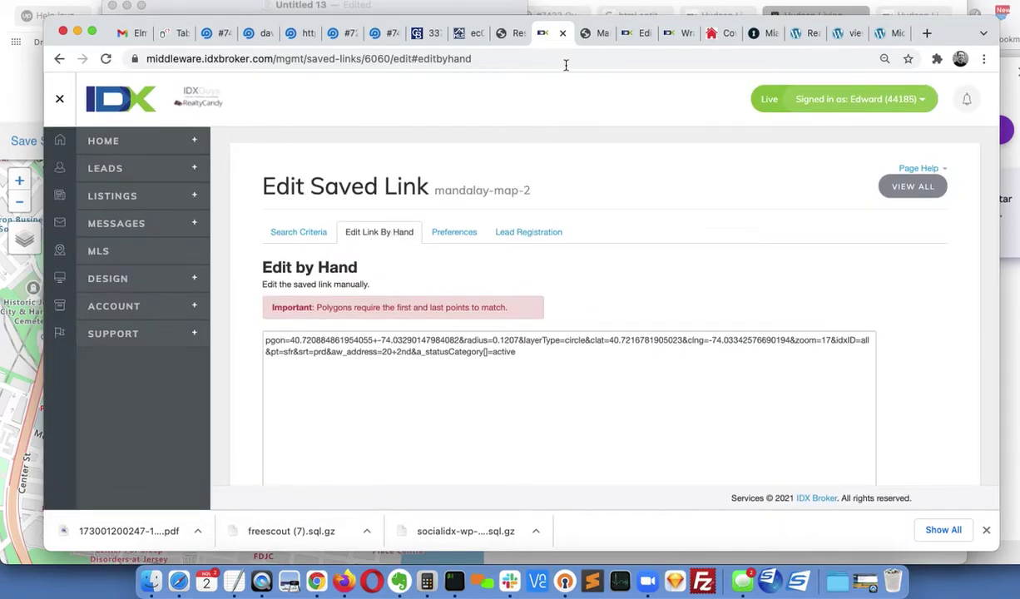
# Load the public page hudsonliving.idxbroker.com/i/mandalay-map-2 and check its map and listings
pyautogui.click(604, 33)
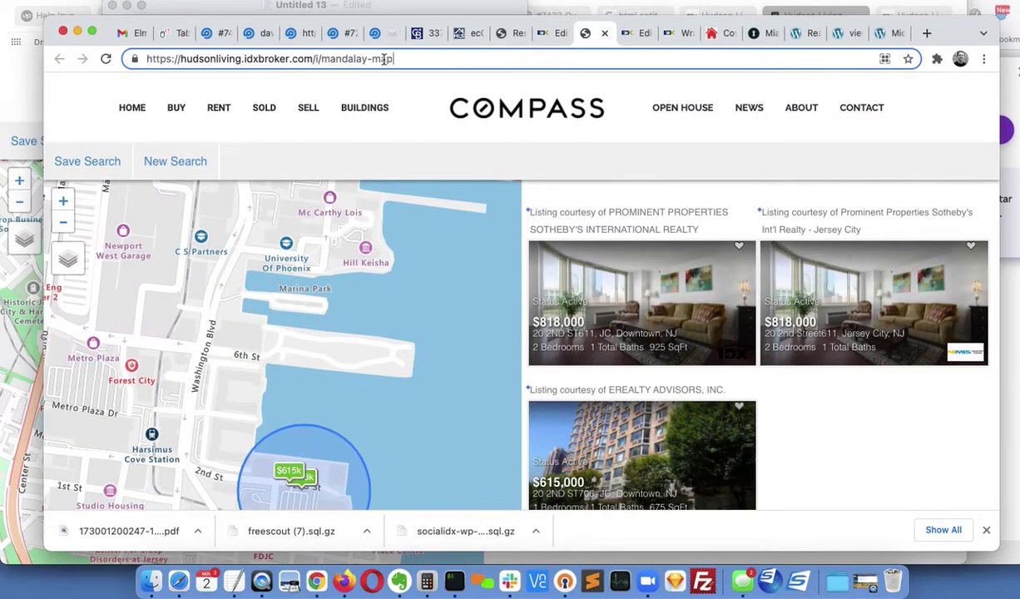
pyautogui.write('-2')
pyautogui.press('Return')
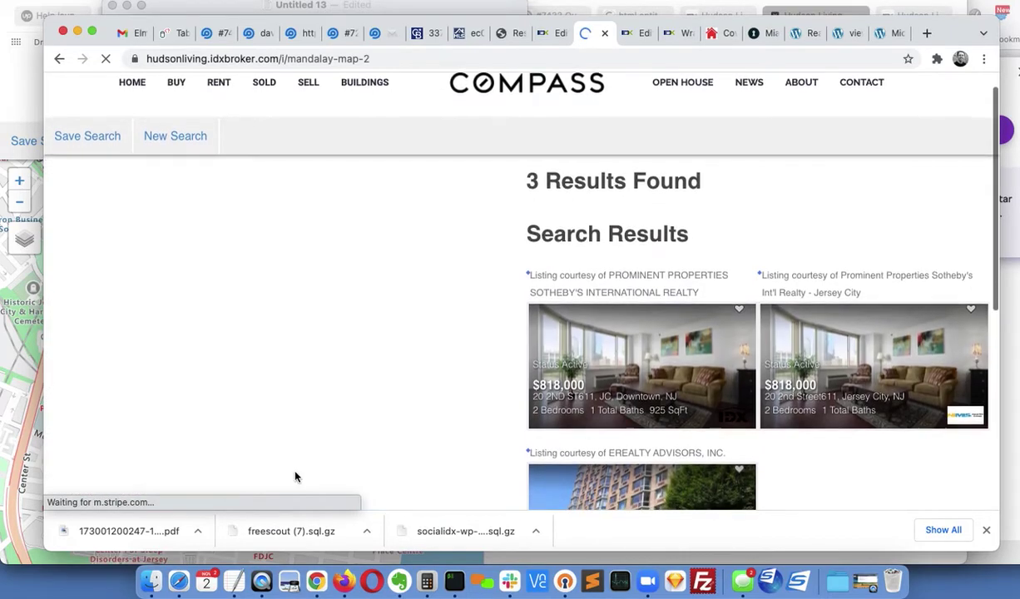
pyautogui.scroll(-2, 297, 475)
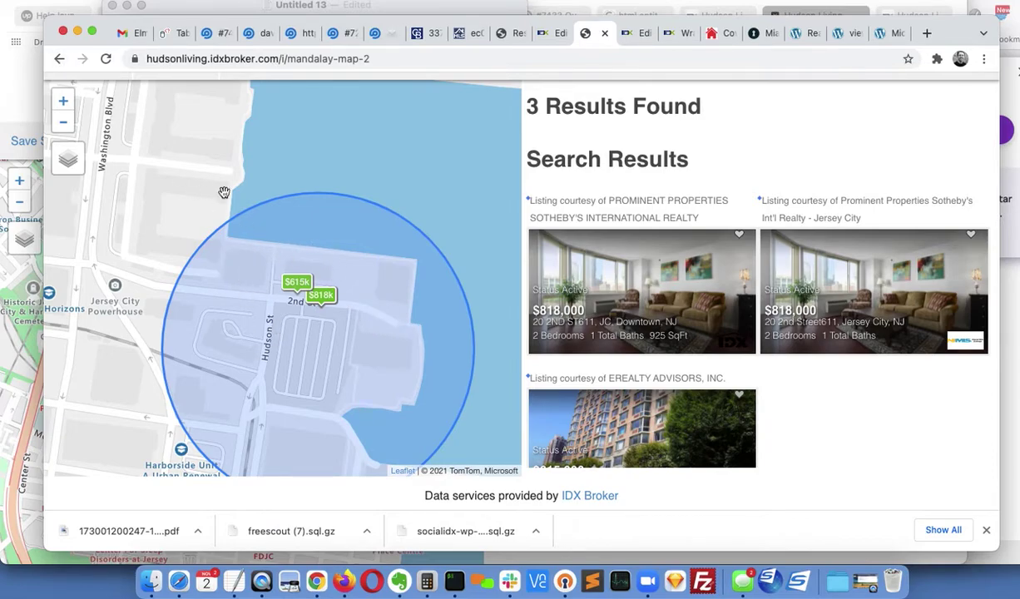
# Compare the map circle and listings of the earlier mandalay-map page with those of mandalay-map-2
pyautogui.click(59, 61)
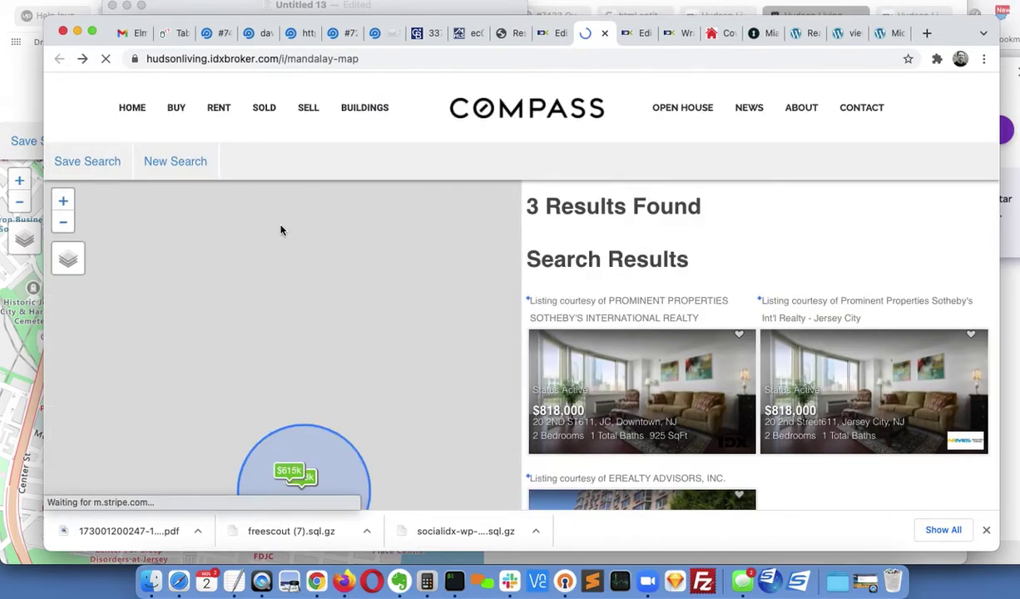
pyautogui.scroll(-3, 357, 333)
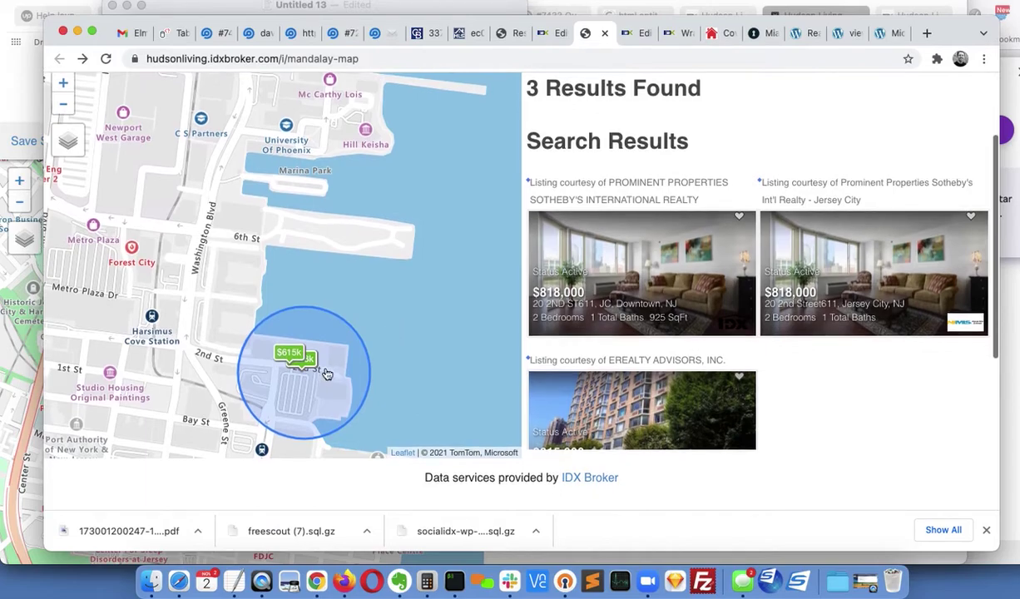
pyautogui.click(84, 59)
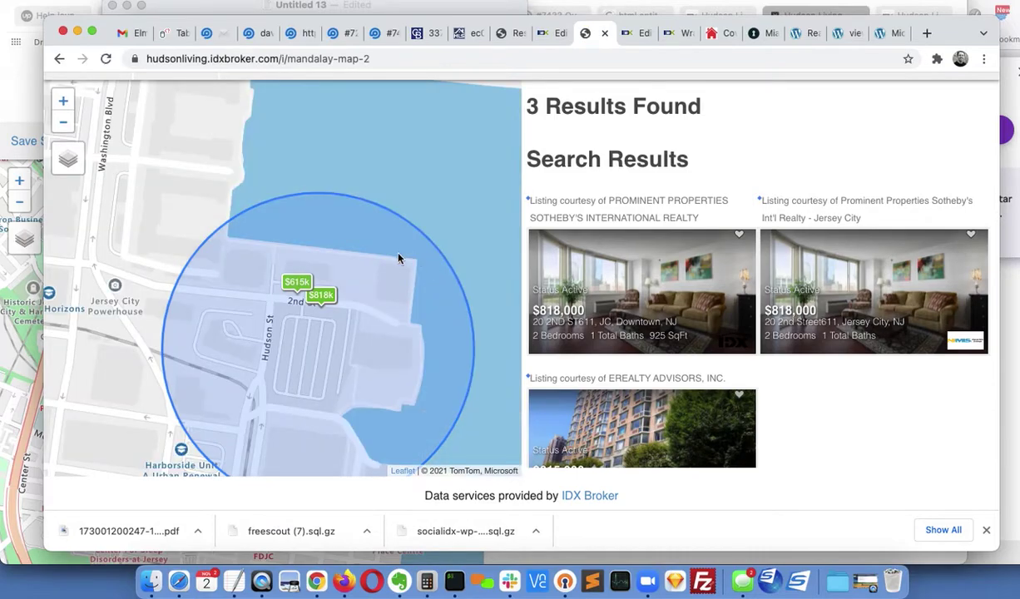
pyautogui.scroll(-3, 731, 359)
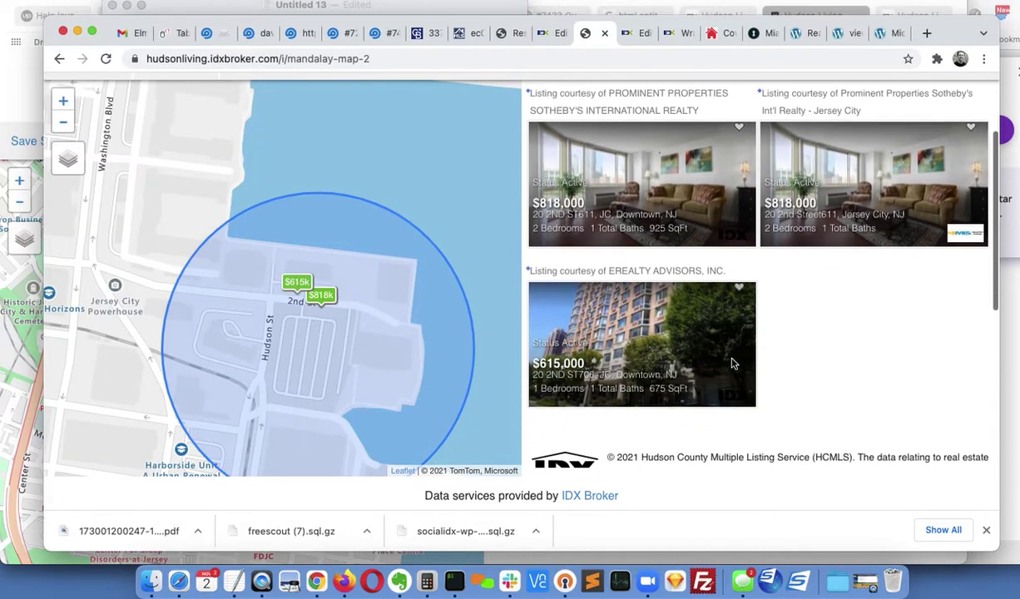